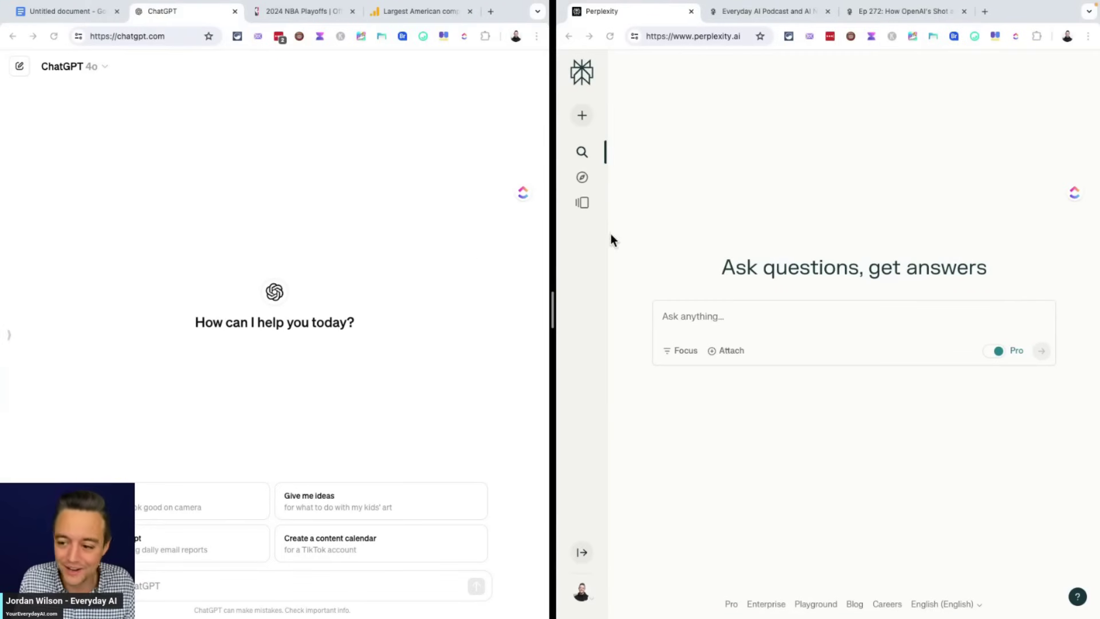
# Bring up the Everyday AI podcast website in the right-hand browser window
pyautogui.click(774, 13)
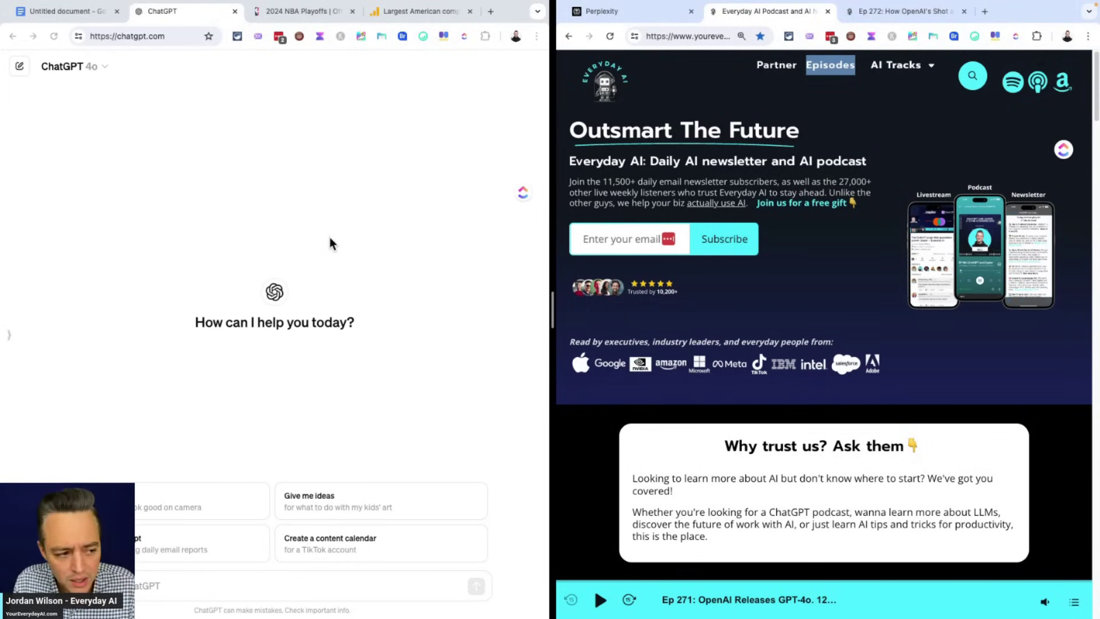
# Select all three prompts in the Google Doc and enlarge them from 11 pt to 16 pt
pyautogui.click(84, 15)
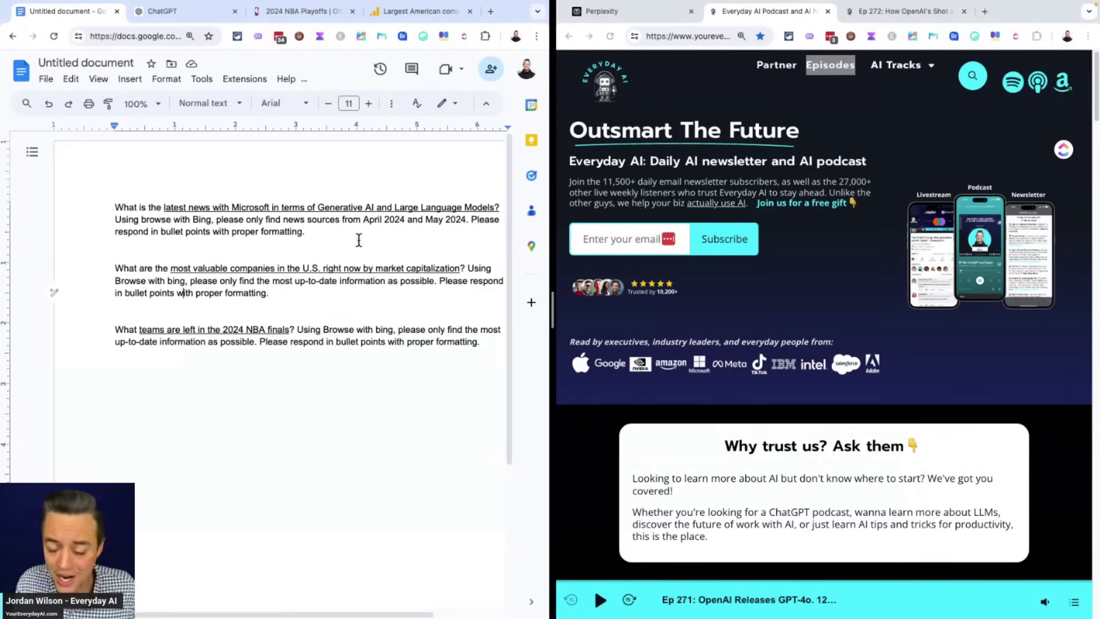
pyautogui.doubleClick(301, 304)
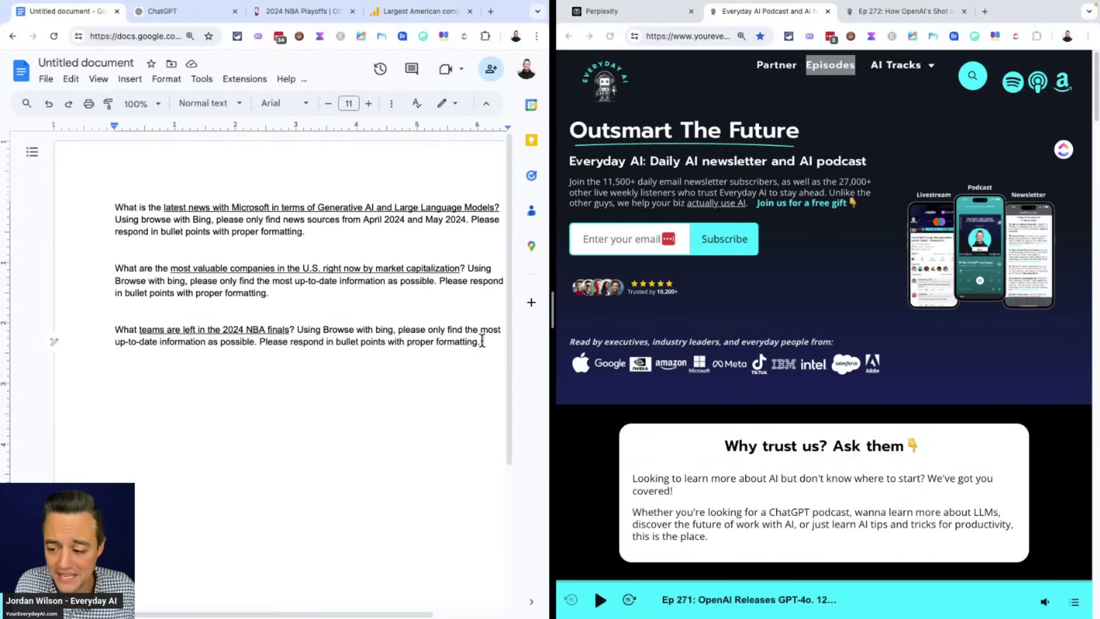
pyautogui.moveTo(481, 341); pyautogui.dragTo(120, 194)
pyautogui.click(349, 103)
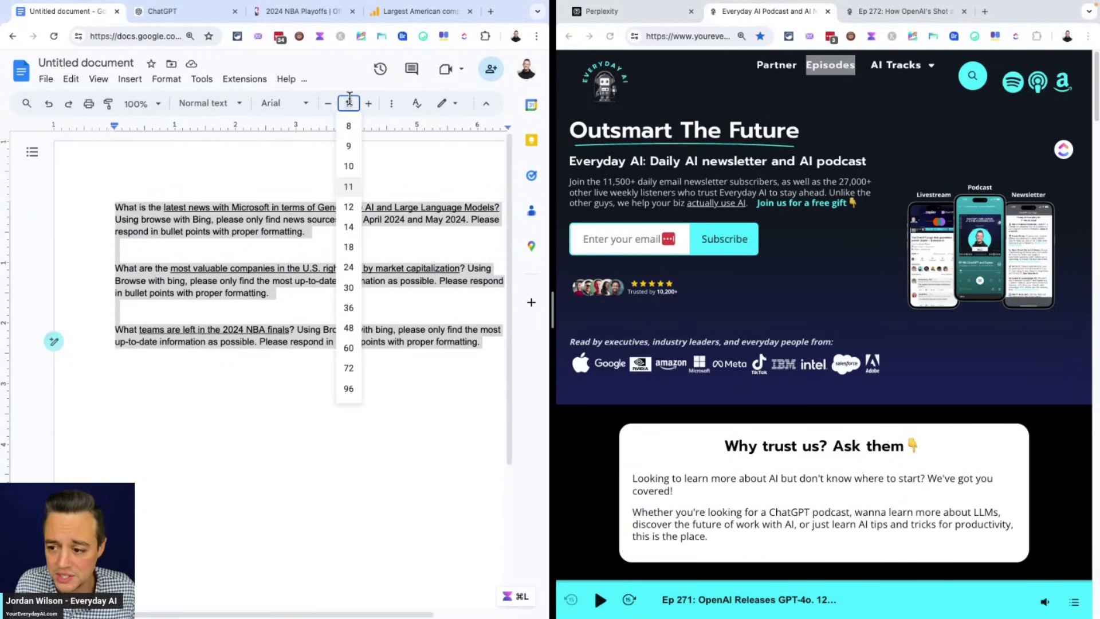
pyautogui.write('16')
pyautogui.press('Return')
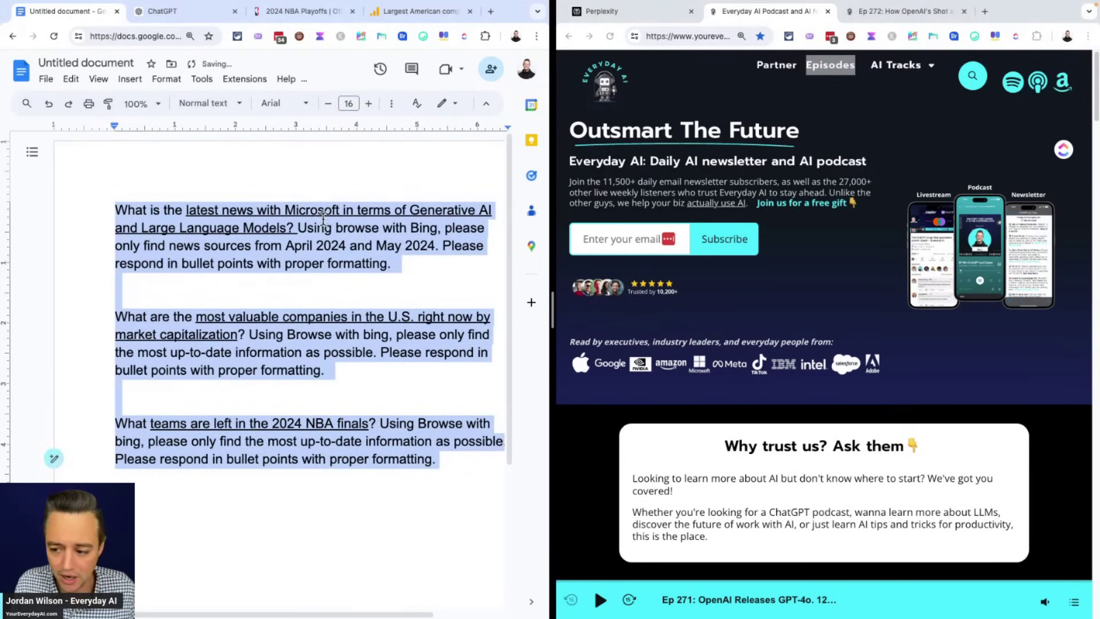
pyautogui.click(362, 235)
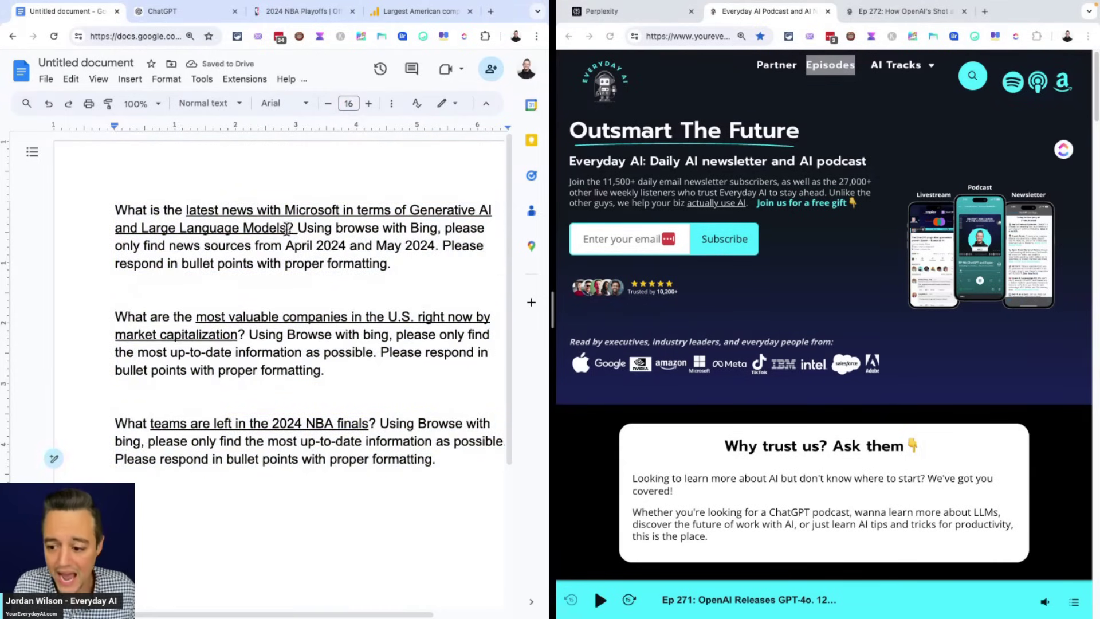
# Highlight the Microsoft, market-cap and 2024 NBA finals questions in turn, then select the first prompt
pyautogui.moveTo(298, 229); pyautogui.dragTo(110, 205)
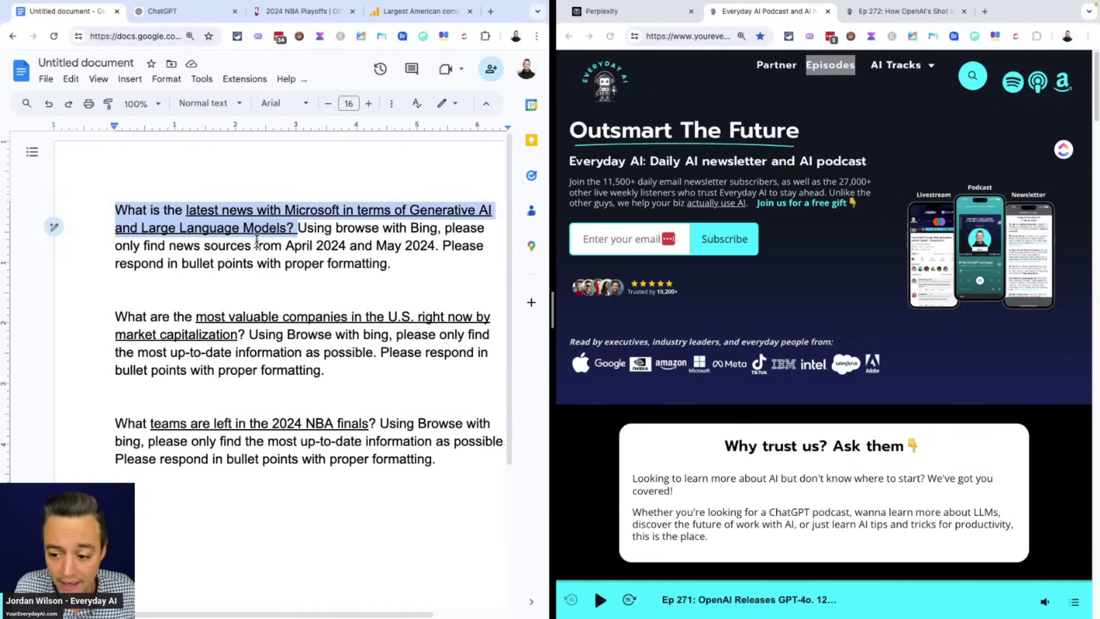
pyautogui.moveTo(247, 342); pyautogui.dragTo(123, 315)
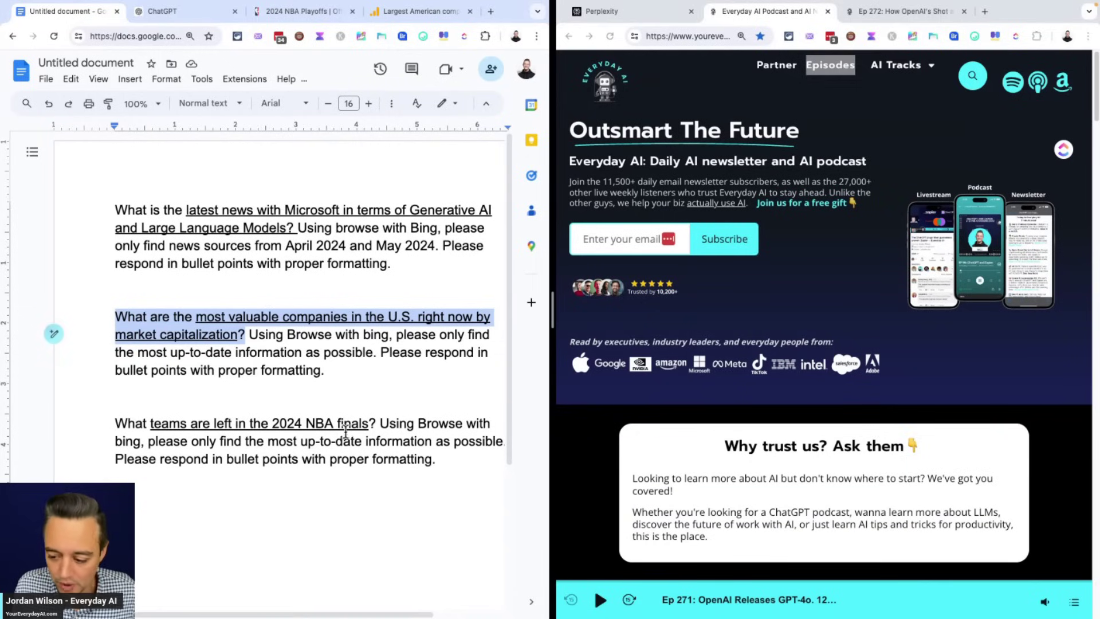
pyautogui.moveTo(379, 427); pyautogui.dragTo(110, 427)
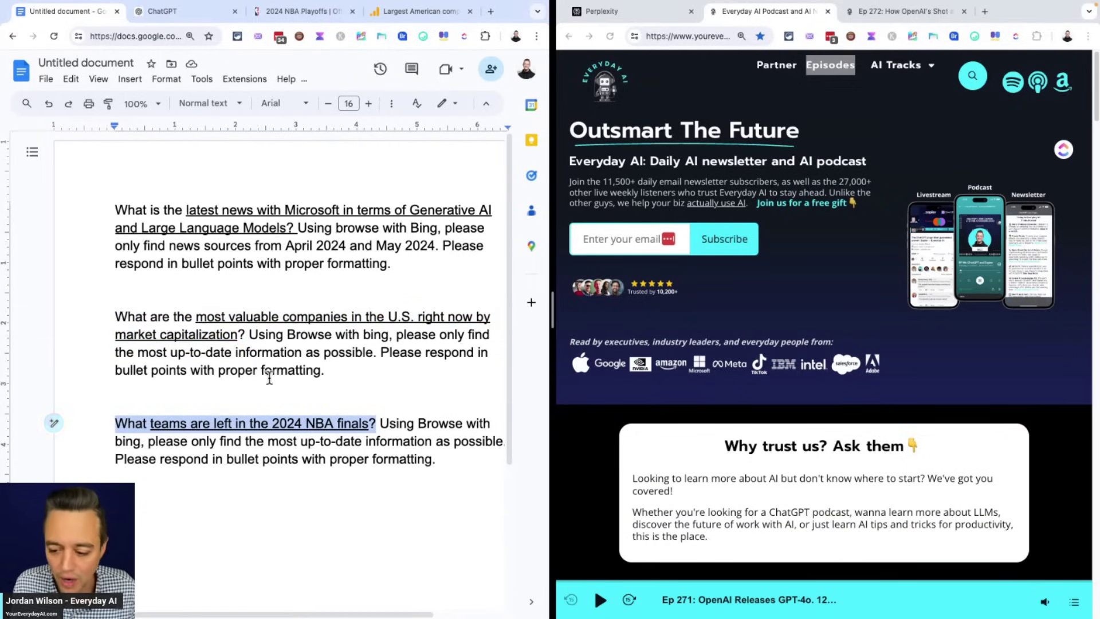
pyautogui.tripleClick(287, 252)
pyautogui.hotkey('ctrl', 'c')
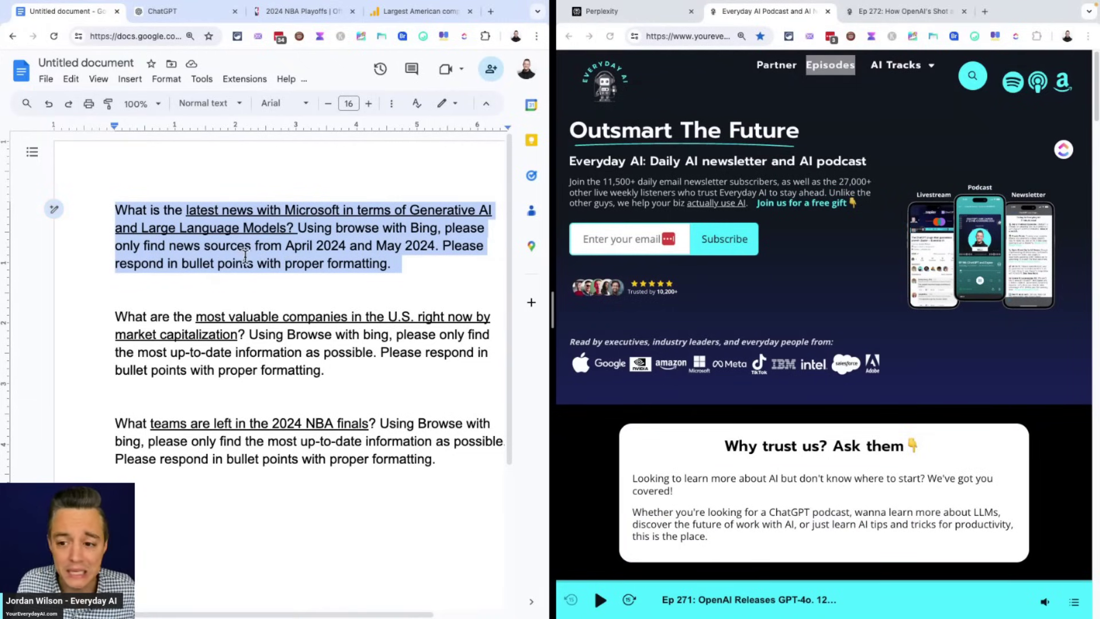
# Start a new Perplexity question and paste the Microsoft AI news prompt into both Perplexity and ChatGPT
pyautogui.click(212, 12)
pyautogui.click(667, 10)
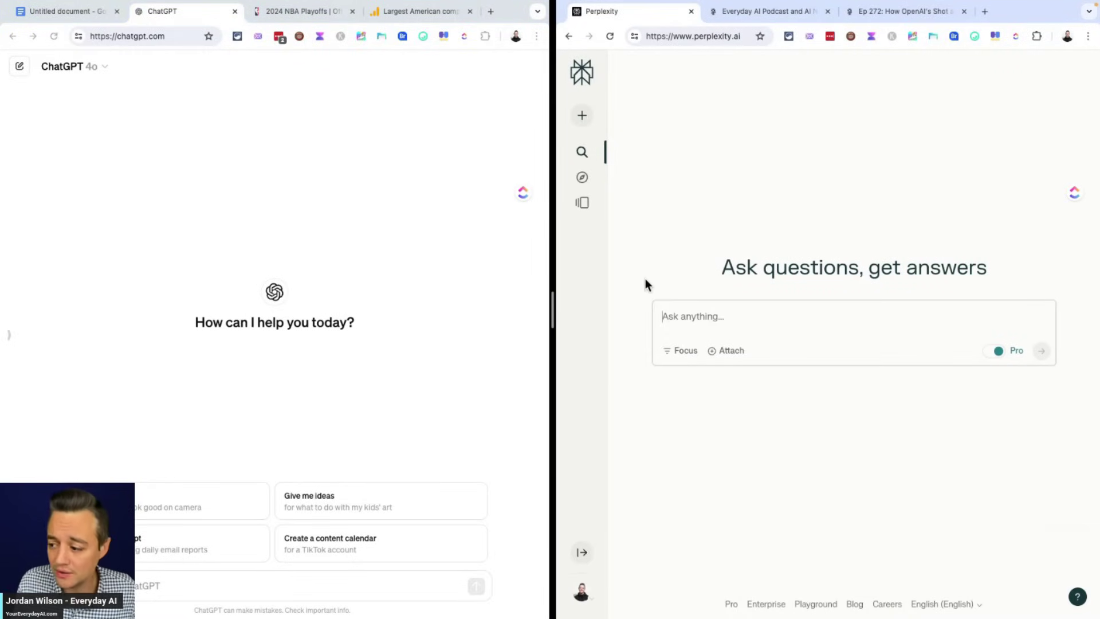
pyautogui.click(855, 314)
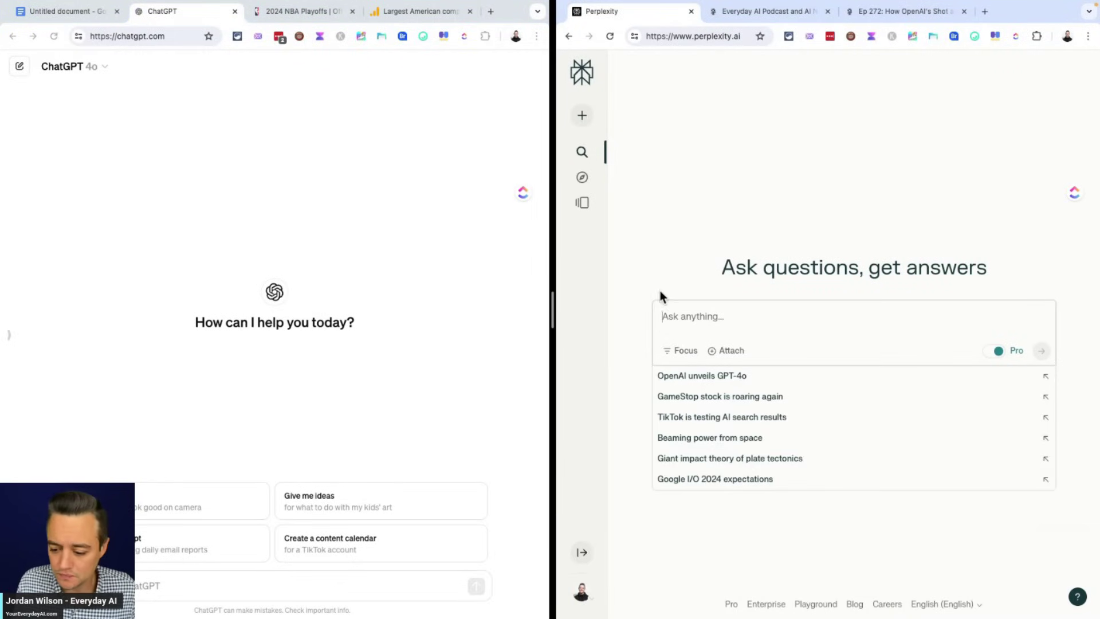
pyautogui.click(83, 9)
pyautogui.click(193, 19)
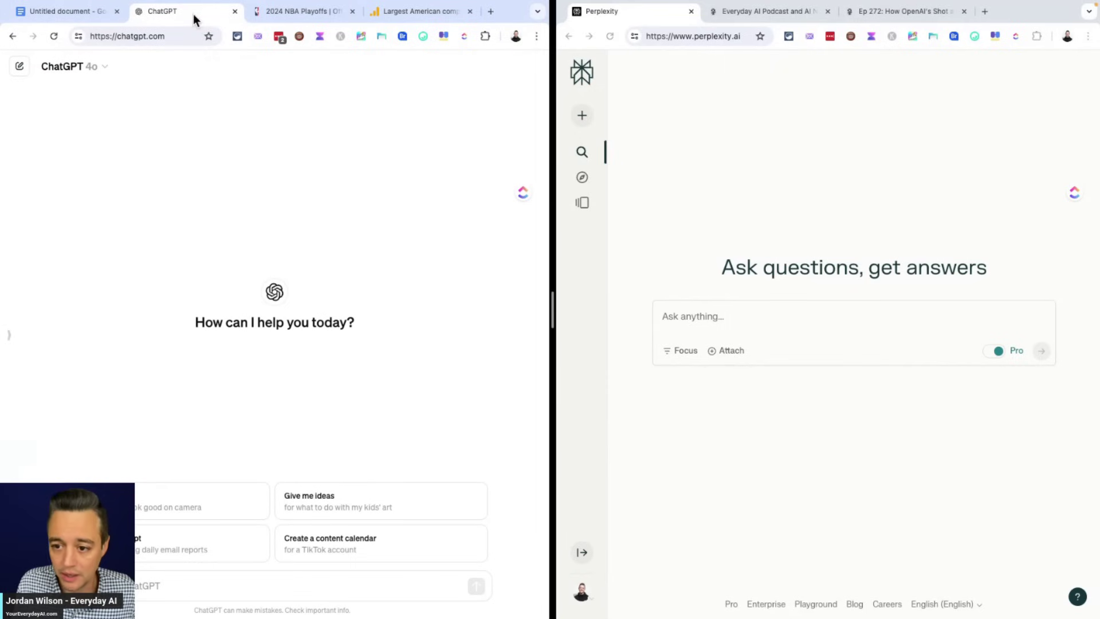
pyautogui.click(744, 319)
pyautogui.hotkey('ctrl', 'v')
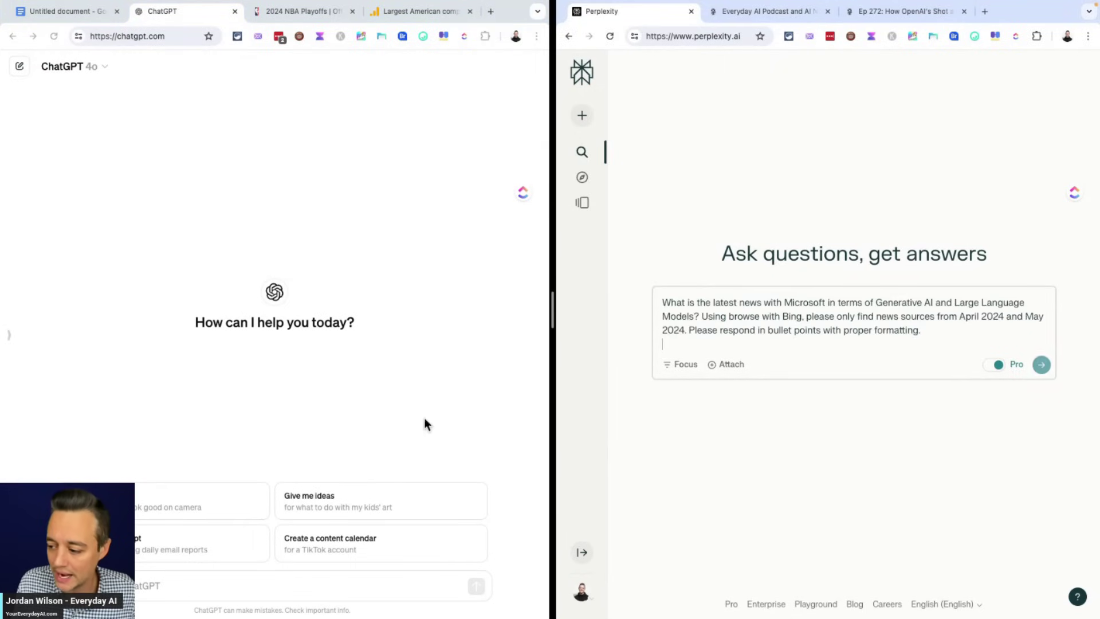
pyautogui.click(160, 588)
pyautogui.hotkey('ctrl', 'v')
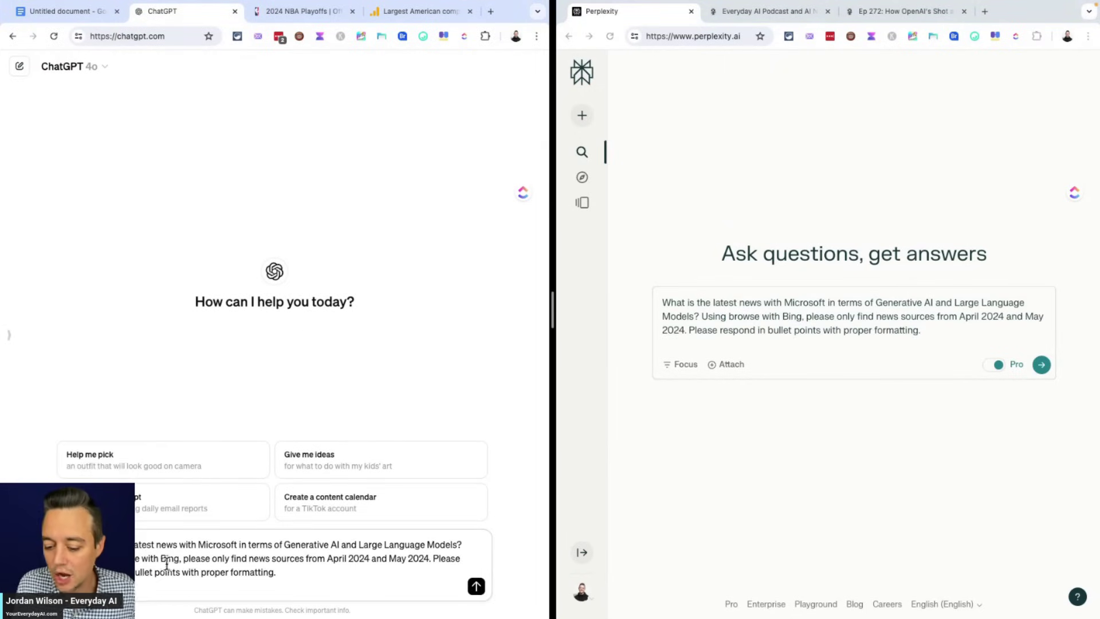
# Delete 'Using browse with Bing,' from the Perplexity version of the question
pyautogui.click(837, 314)
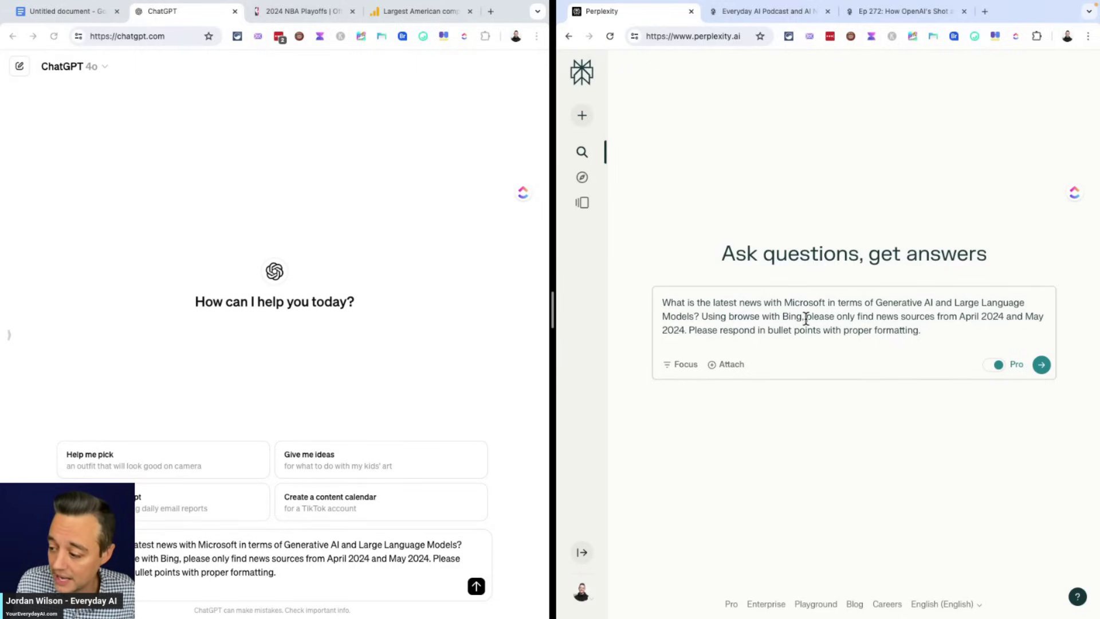
pyautogui.moveTo(807, 318); pyautogui.dragTo(701, 315)
pyautogui.press('BackSpace')
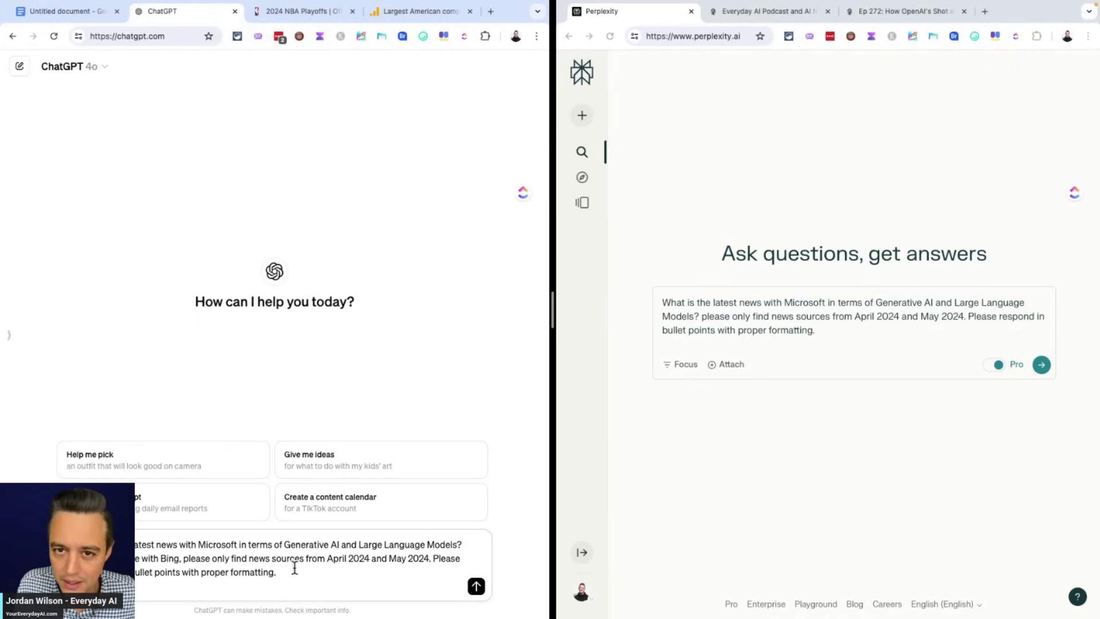
# Submit the Microsoft AI news question to Perplexity Pro Search and resubmit it in ChatGPT
pyautogui.click(864, 325)
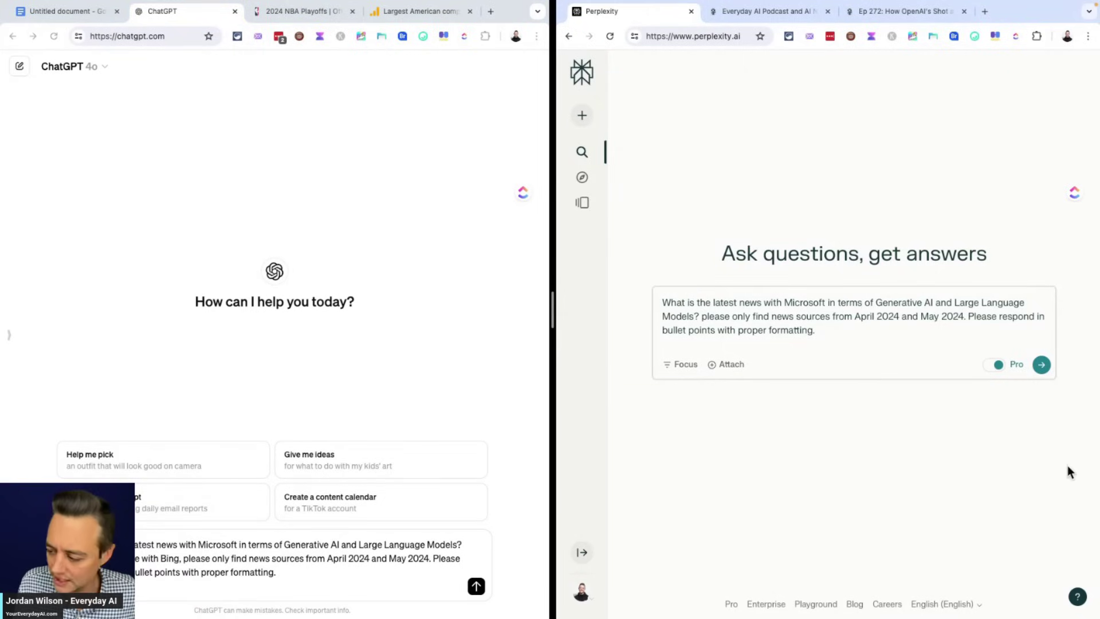
pyautogui.click(1041, 367)
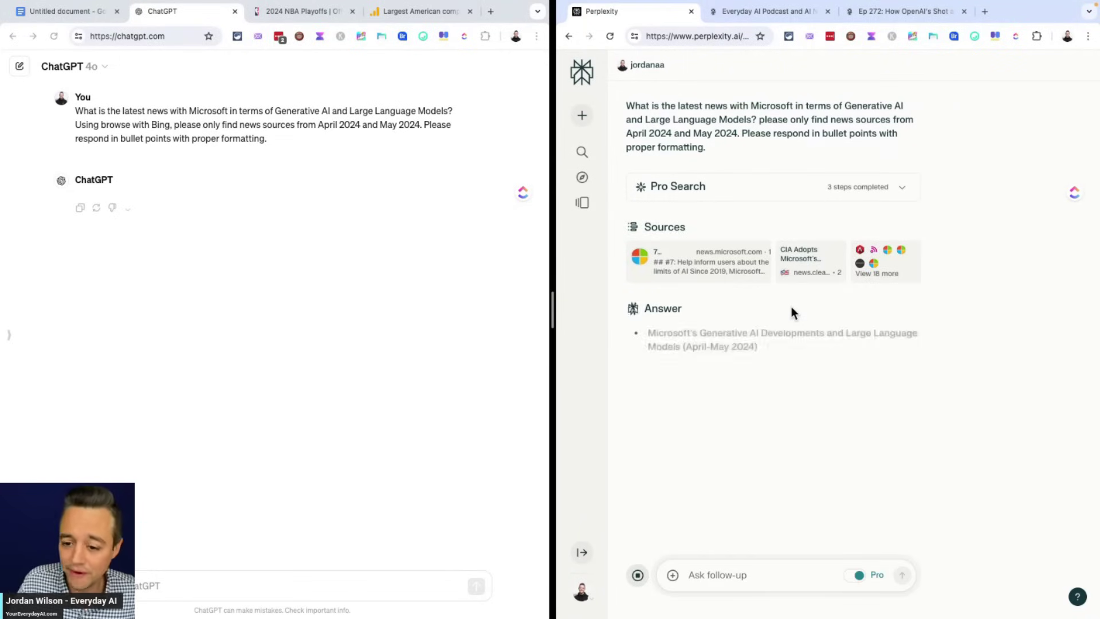
pyautogui.click(364, 302)
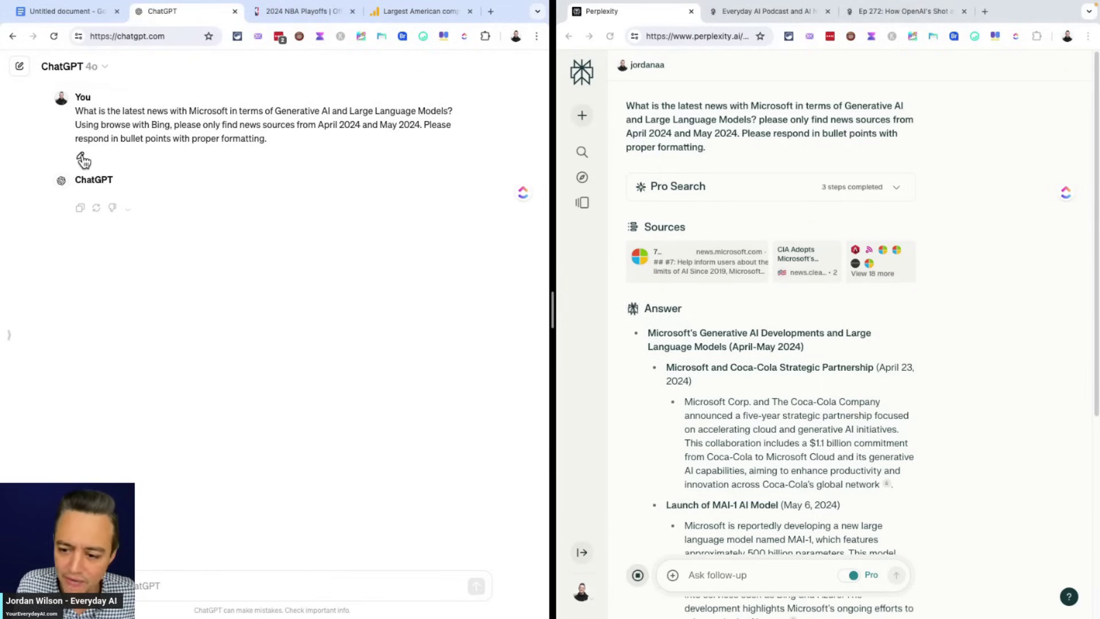
pyautogui.click(80, 158)
pyautogui.click(262, 176)
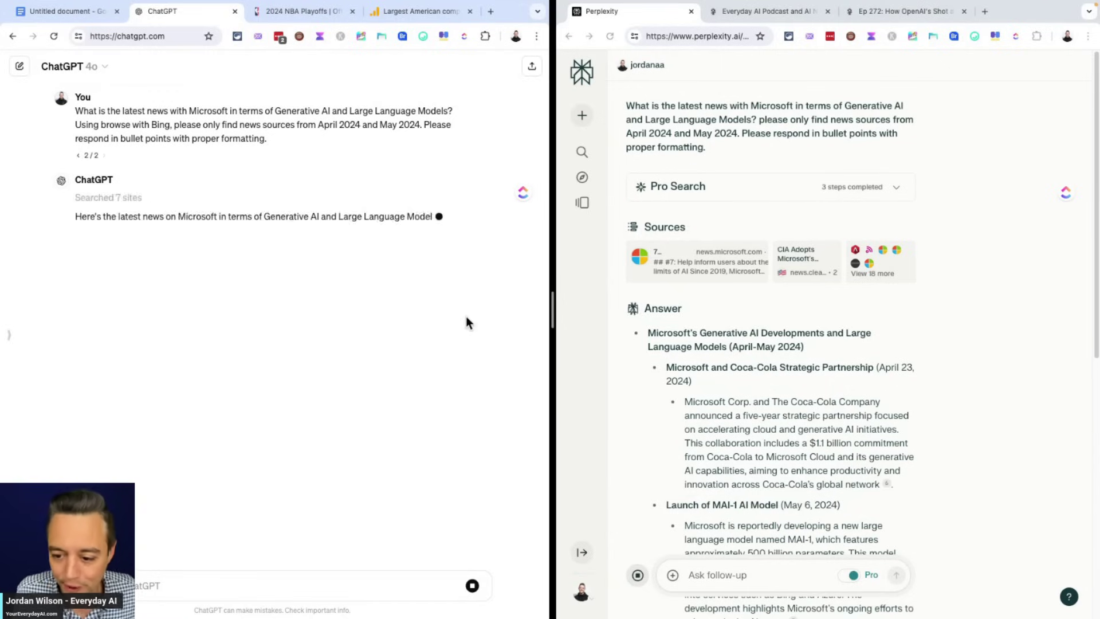
pyautogui.scroll(-1, 616, 312)
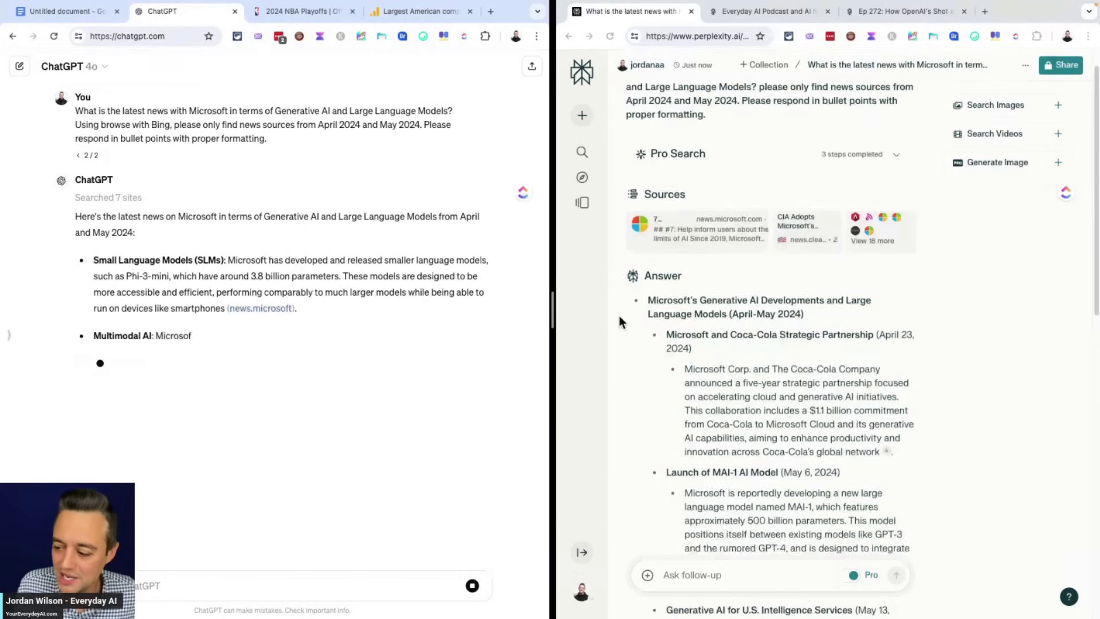
pyautogui.scroll(-3, 620, 315)
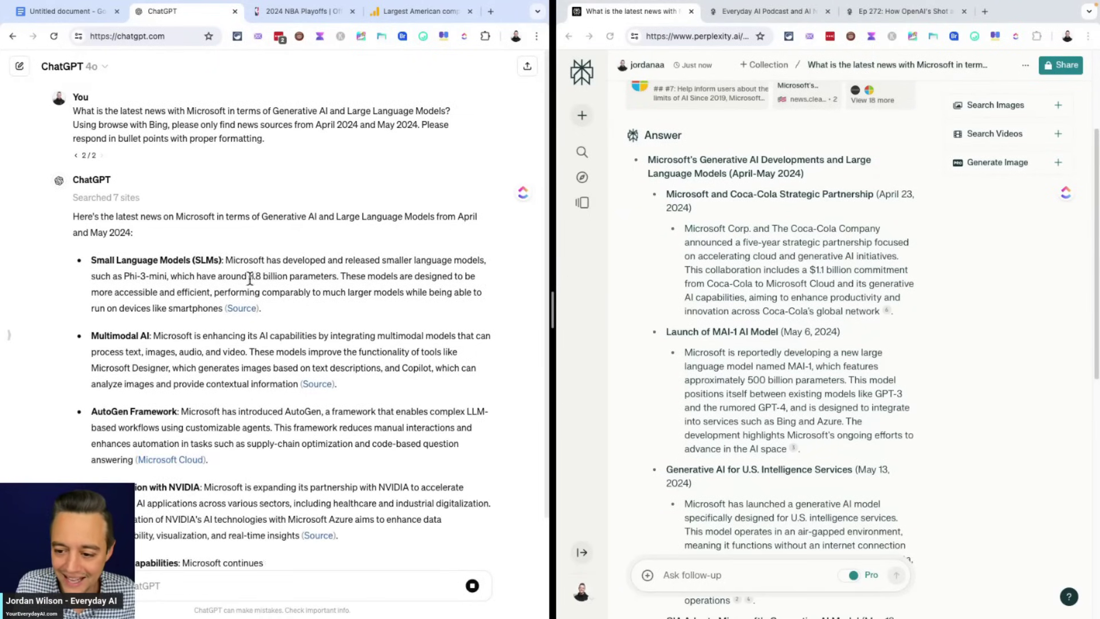
pyautogui.scroll(-3, 249, 275)
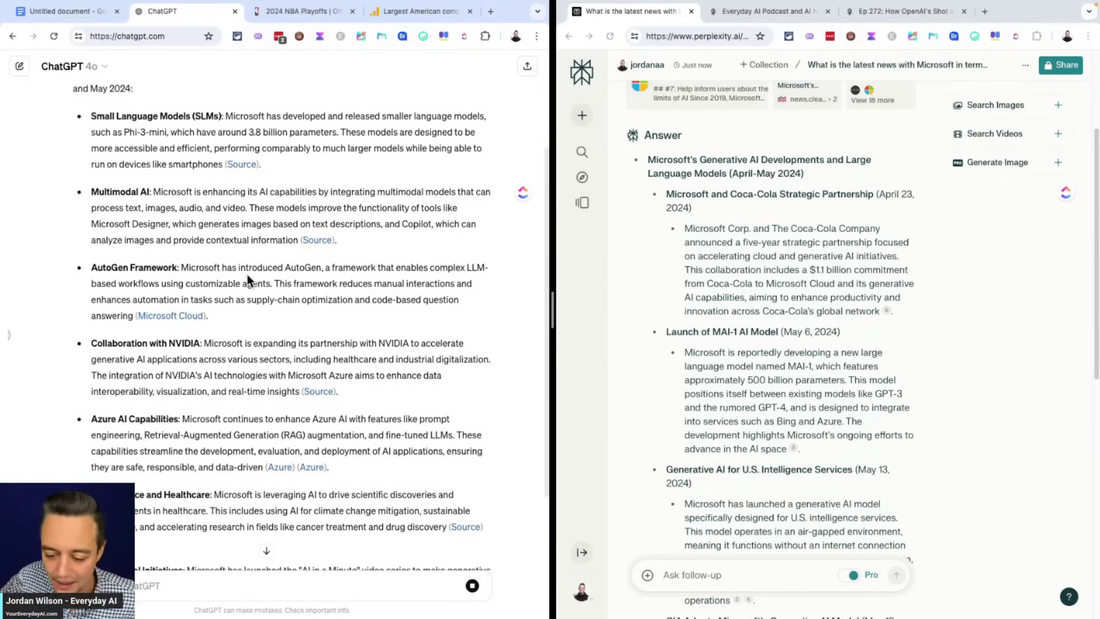
pyautogui.scroll(-2, 241, 279)
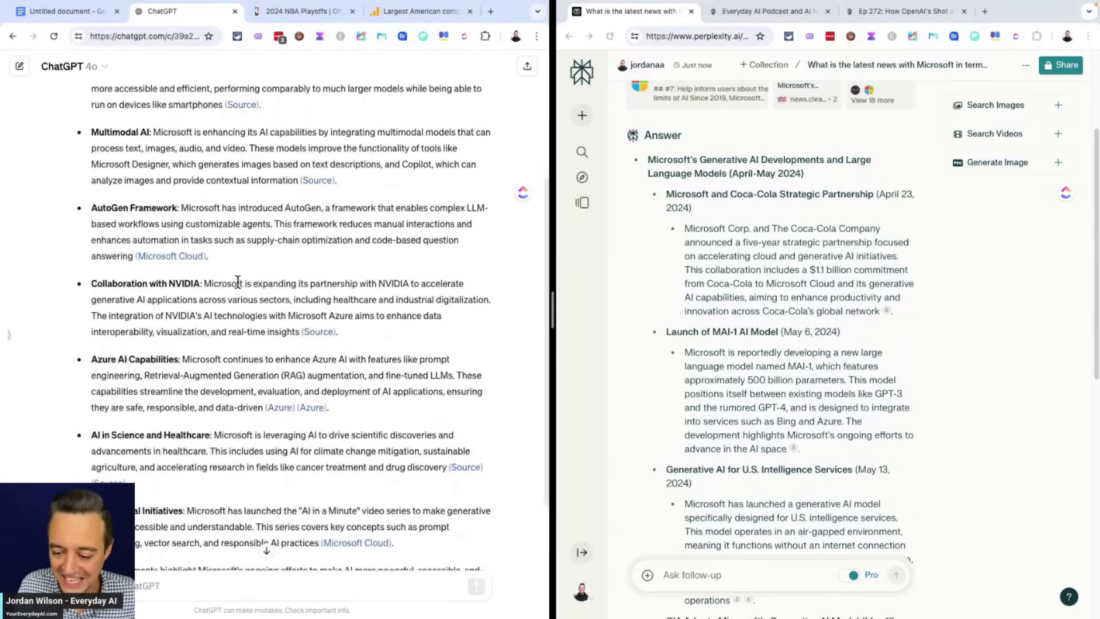
pyautogui.scroll(-2, 238, 281)
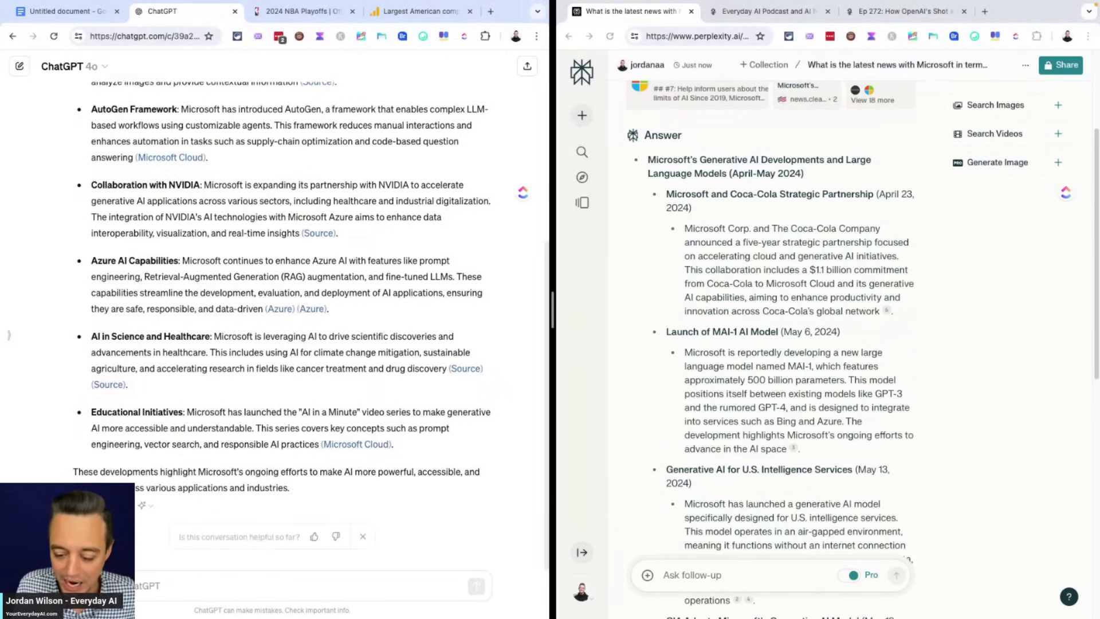
pyautogui.scroll(2, 331, 429)
pyautogui.scroll(-1, 332, 428)
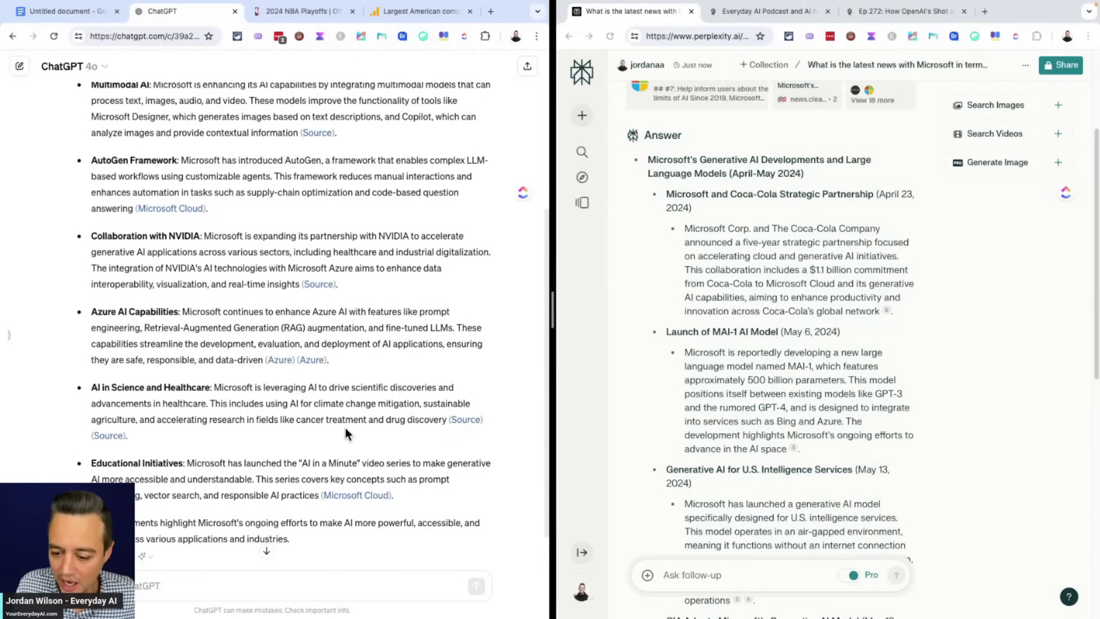
pyautogui.scroll(1, 858, 393)
pyautogui.scroll(-3, 858, 393)
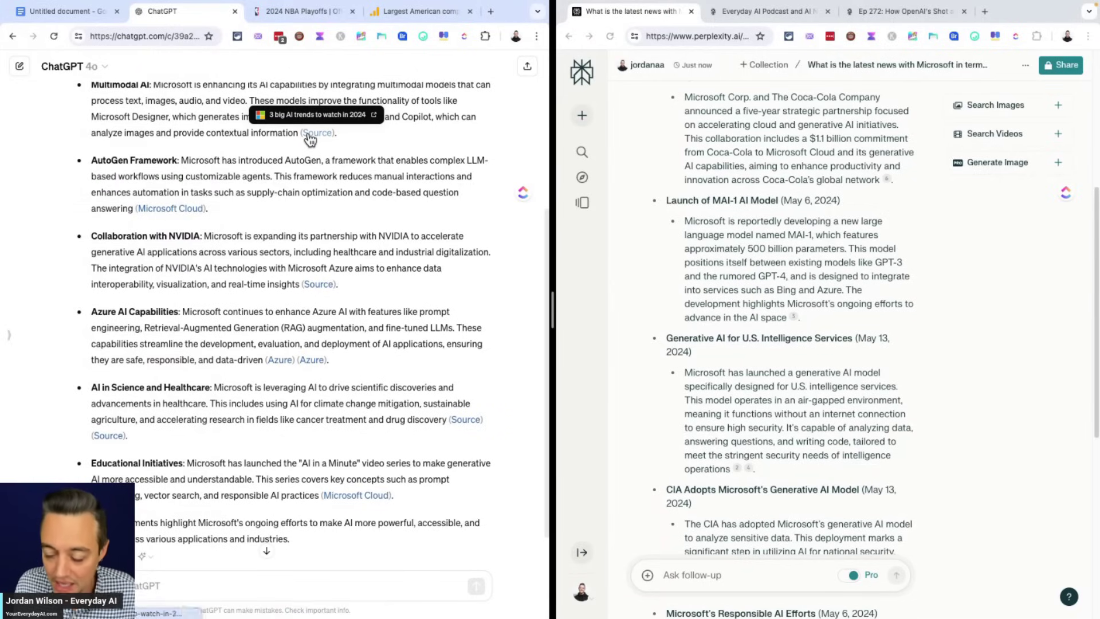
pyautogui.scroll(-7, 821, 370)
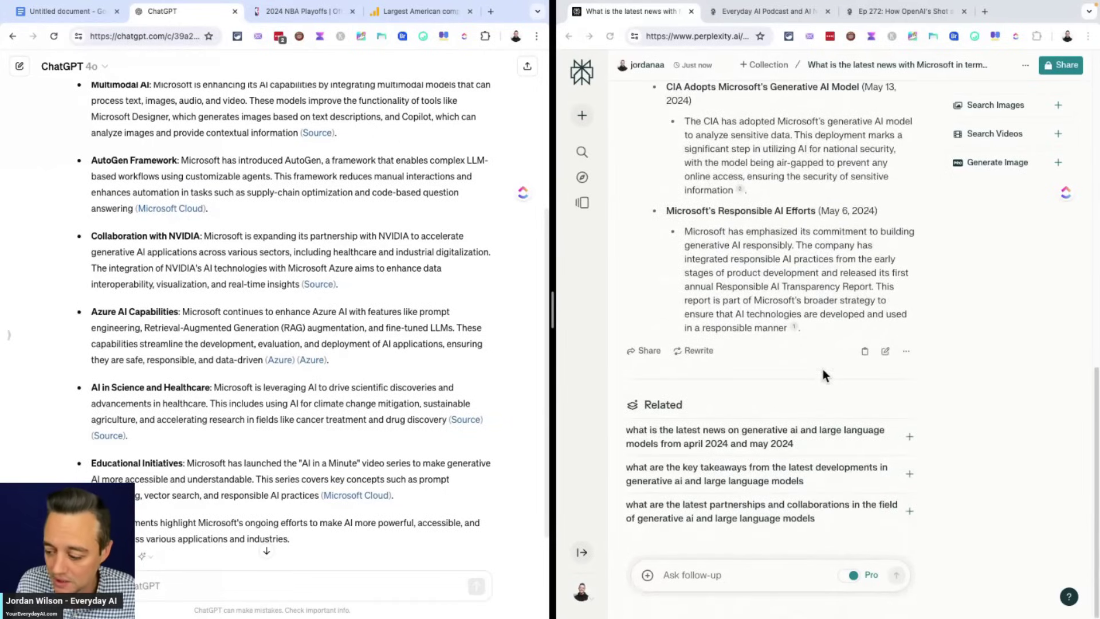
pyautogui.scroll(5, 823, 369)
pyautogui.scroll(6, 821, 370)
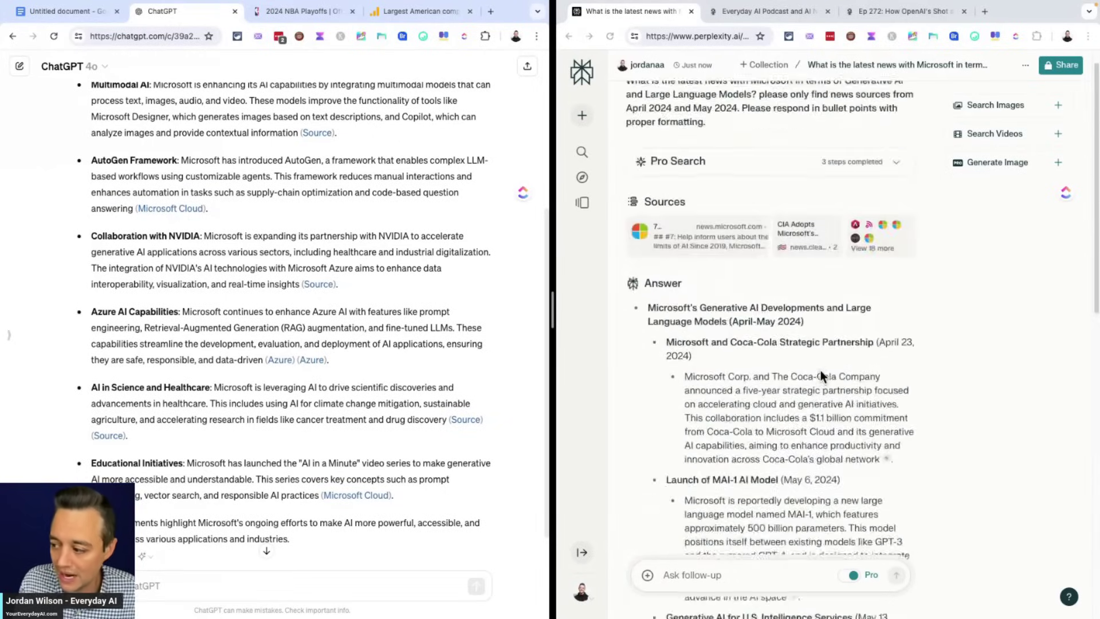
pyautogui.click(889, 274)
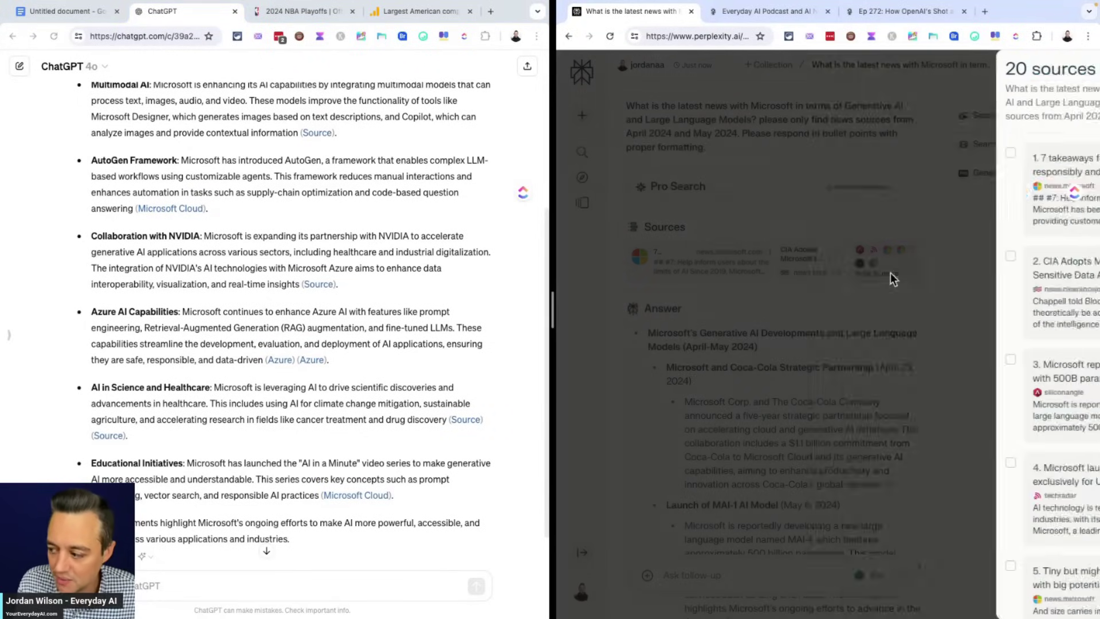
pyautogui.scroll(-8, 836, 327)
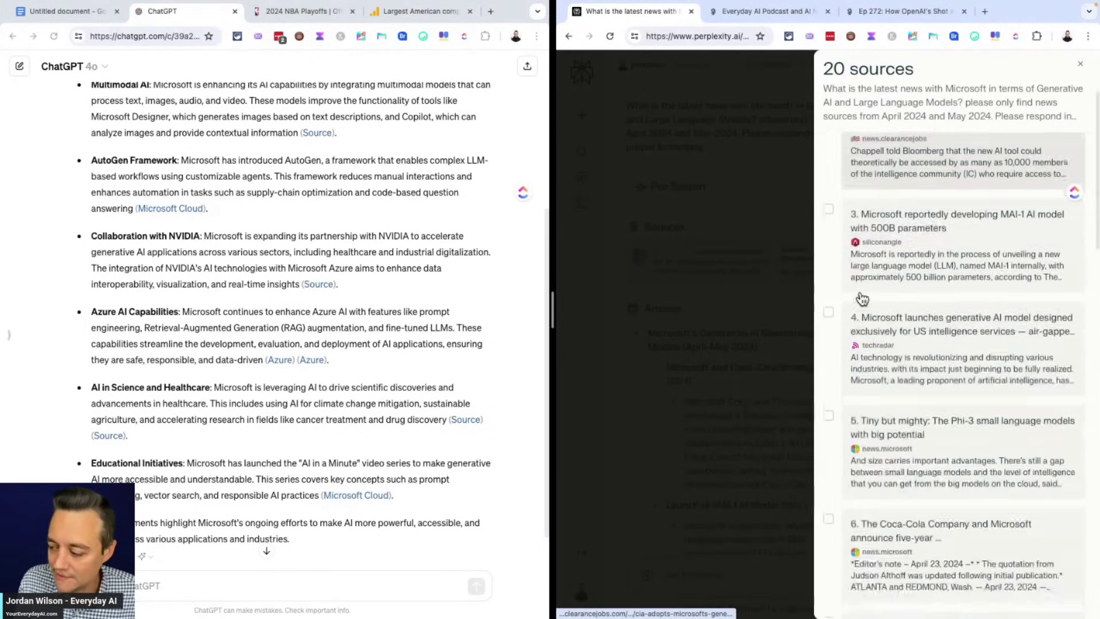
pyautogui.scroll(8, 870, 304)
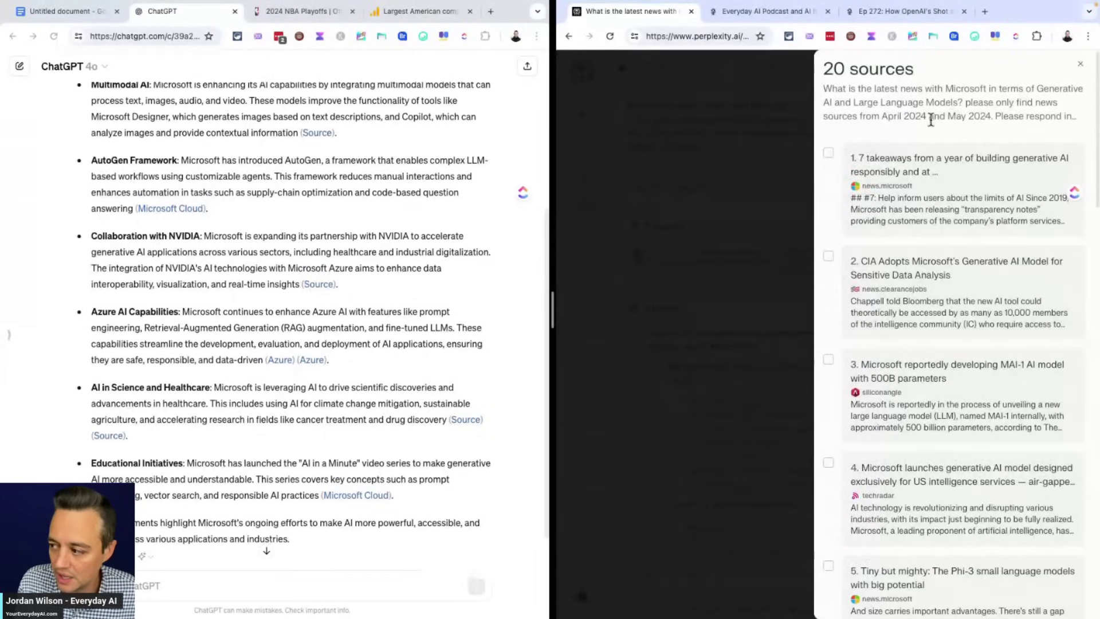
pyautogui.click(721, 150)
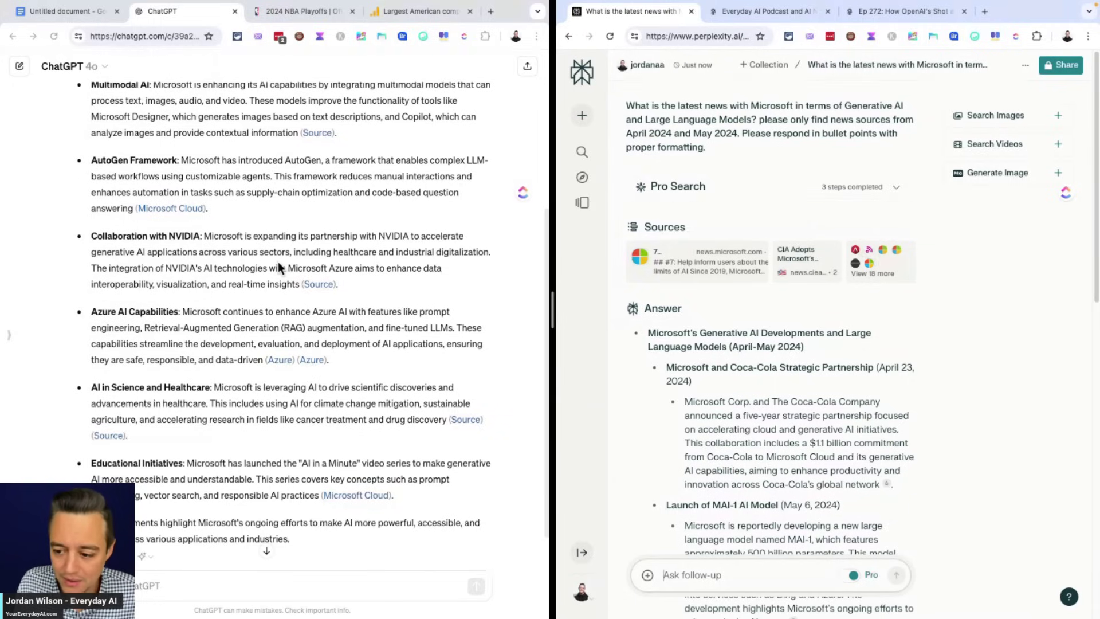
# Expand 'Searched 7 sites' on ChatGPT's reply to show the Bing query and consulted Microsoft pages
pyautogui.scroll(3, 275, 261)
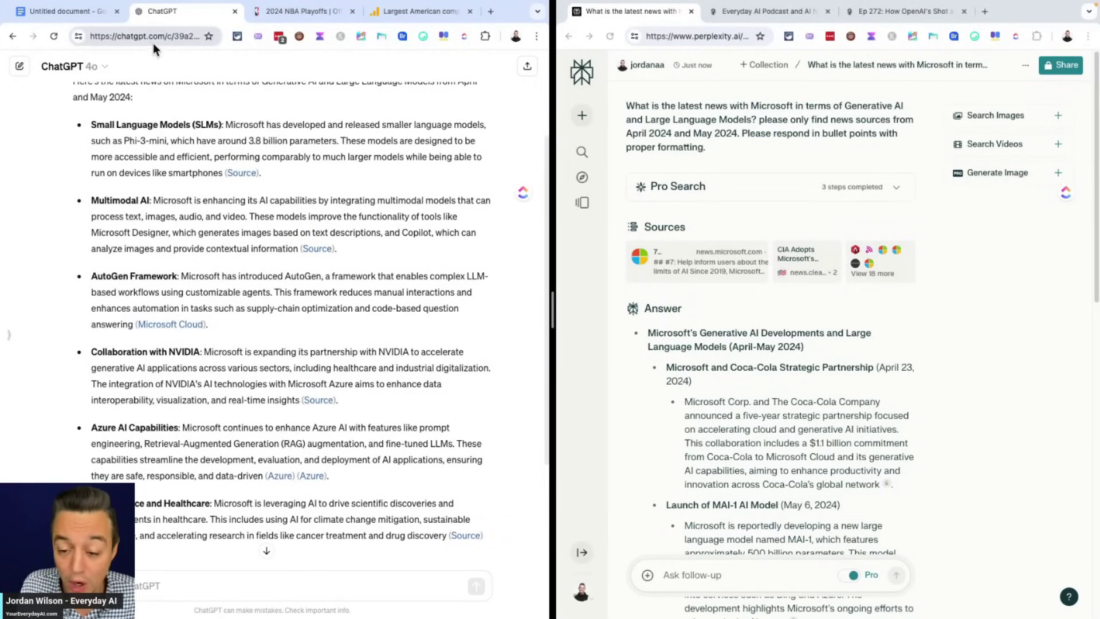
pyautogui.scroll(1, 179, 167)
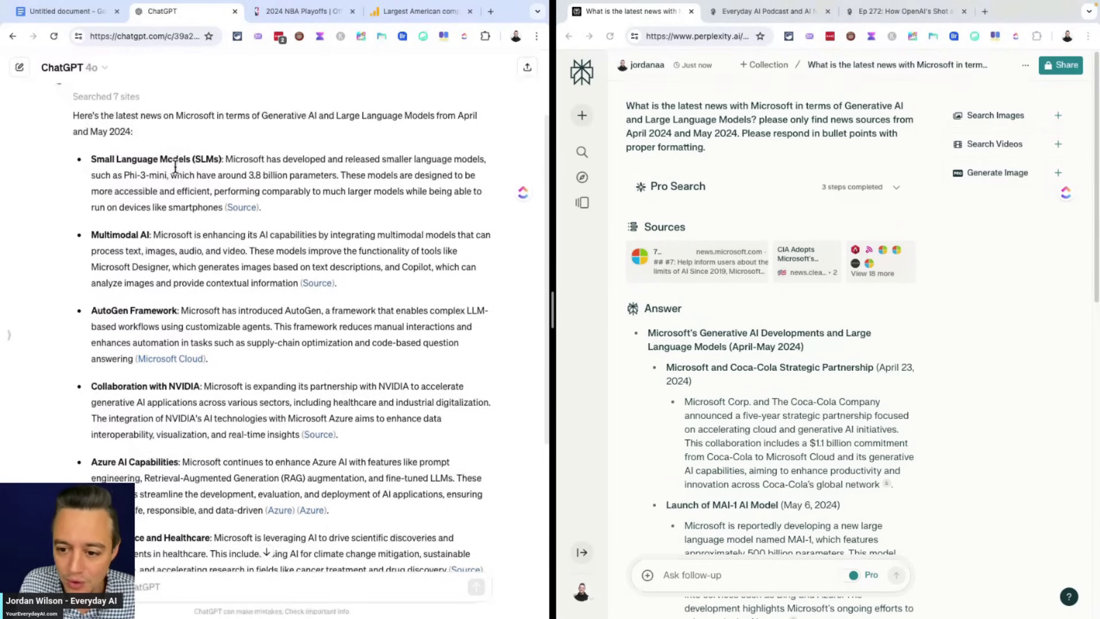
pyautogui.scroll(3, 146, 180)
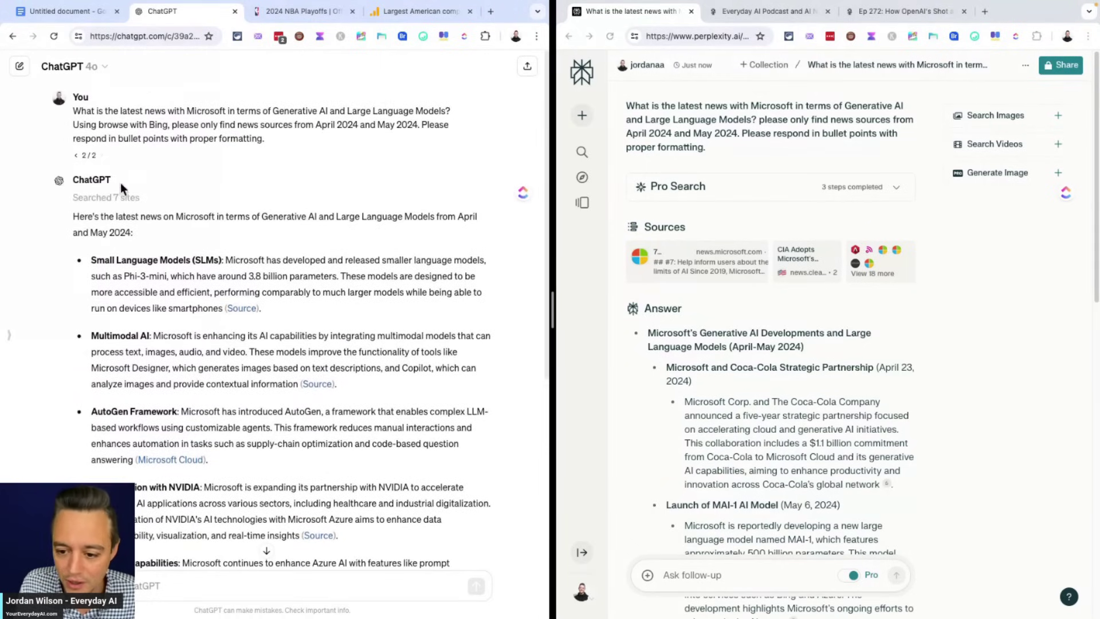
pyautogui.click(146, 201)
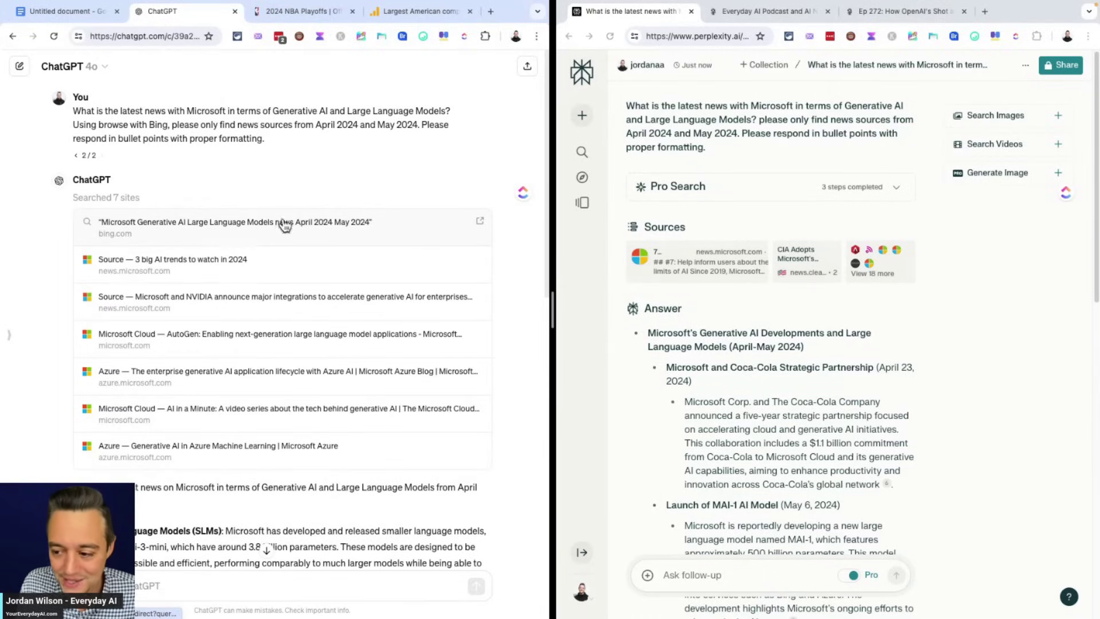
pyautogui.click(148, 199)
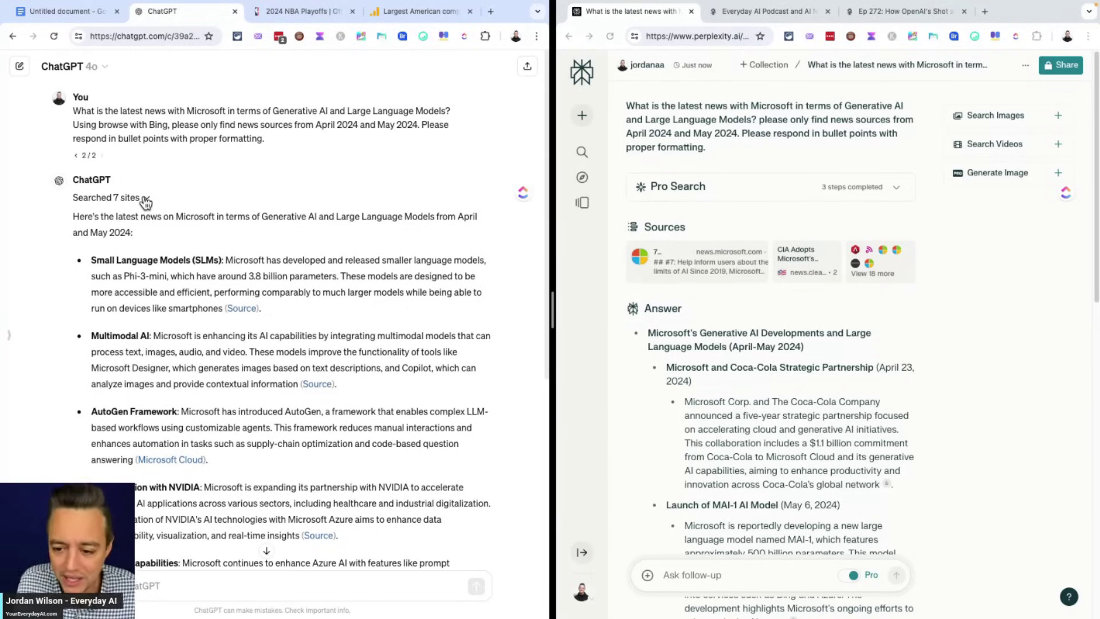
pyautogui.click(146, 201)
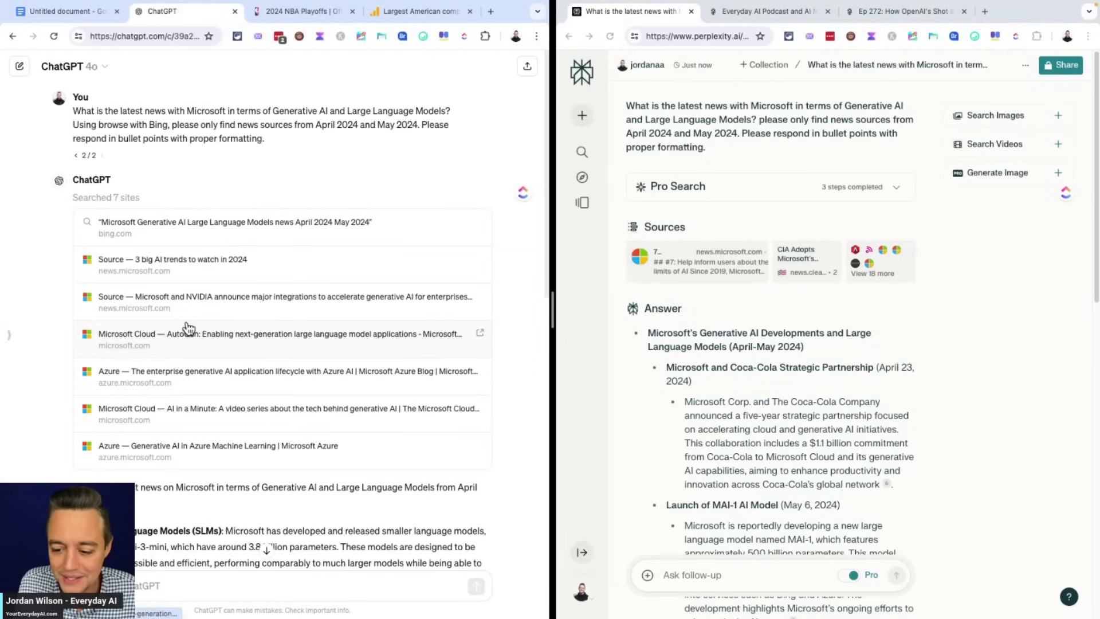
pyautogui.scroll(-1, 188, 330)
pyautogui.scroll(-5, 189, 330)
pyautogui.scroll(4, 127, 255)
pyautogui.scroll(-3, 150, 344)
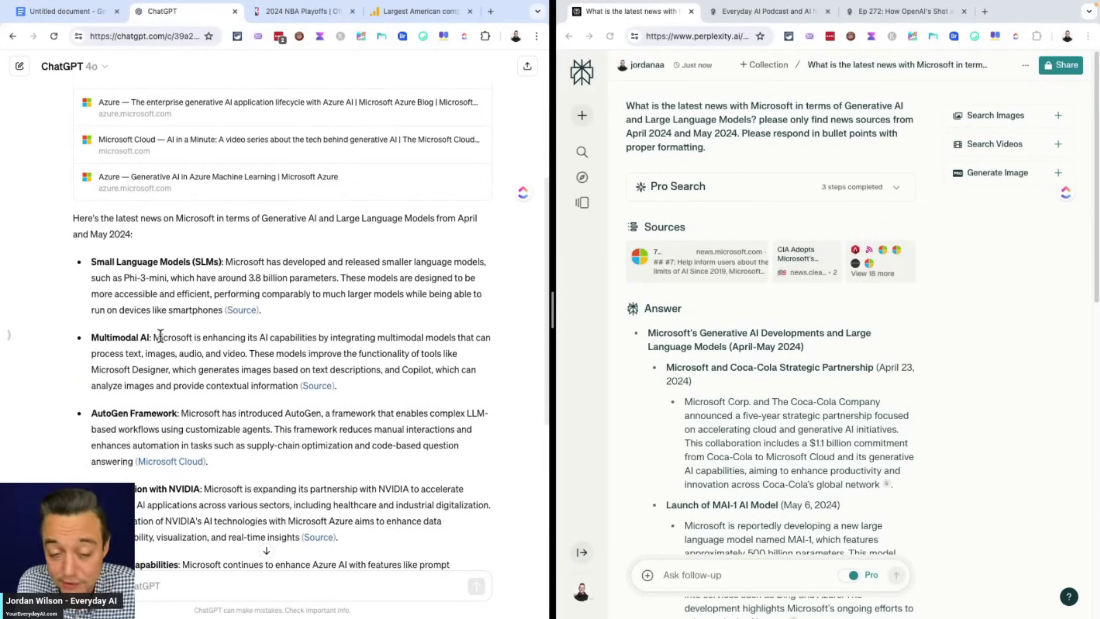
pyautogui.scroll(-1, 223, 310)
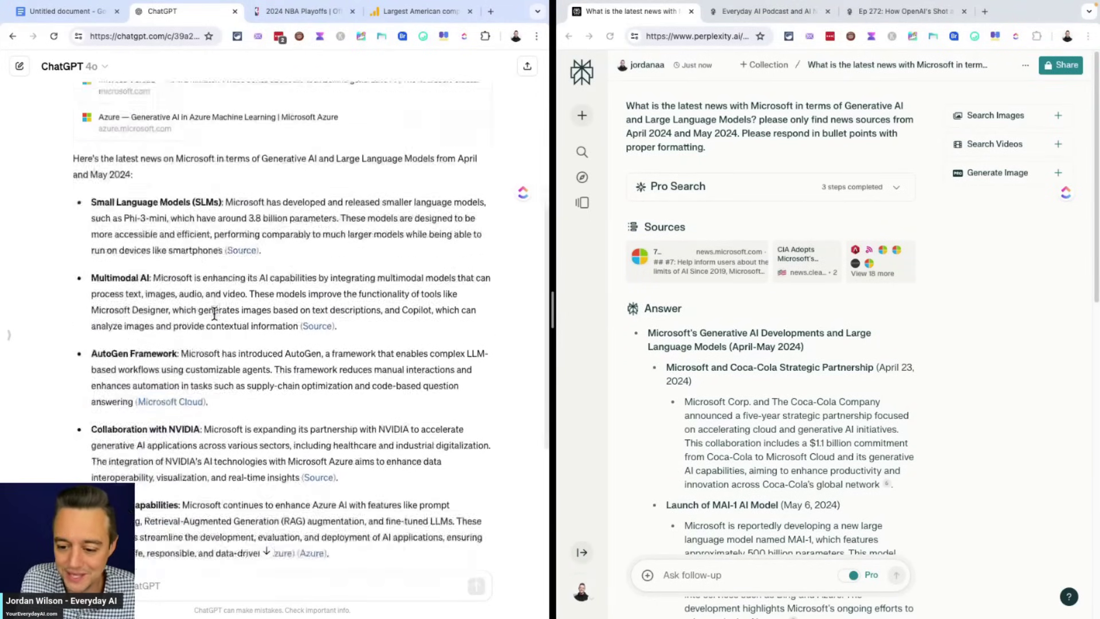
pyautogui.scroll(2, 216, 312)
pyautogui.scroll(4, 214, 314)
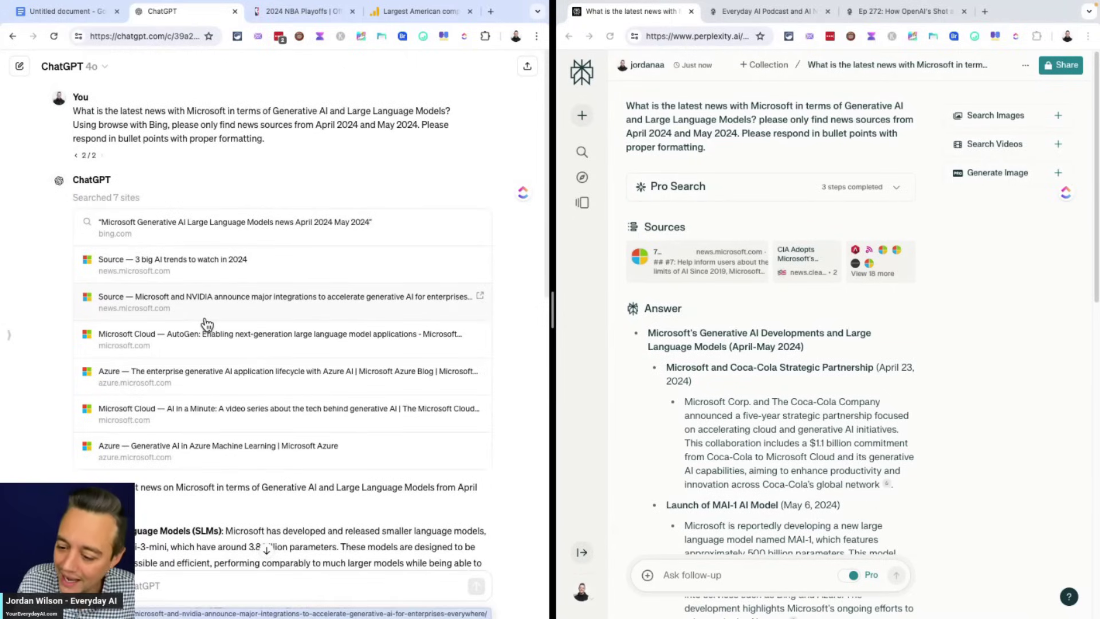
# Compare both answers, highlighting Phi-3-mini and Multimodal AI in ChatGPT and MAI-1 in Perplexity
pyautogui.scroll(-1, 319, 388)
pyautogui.scroll(-5, 320, 389)
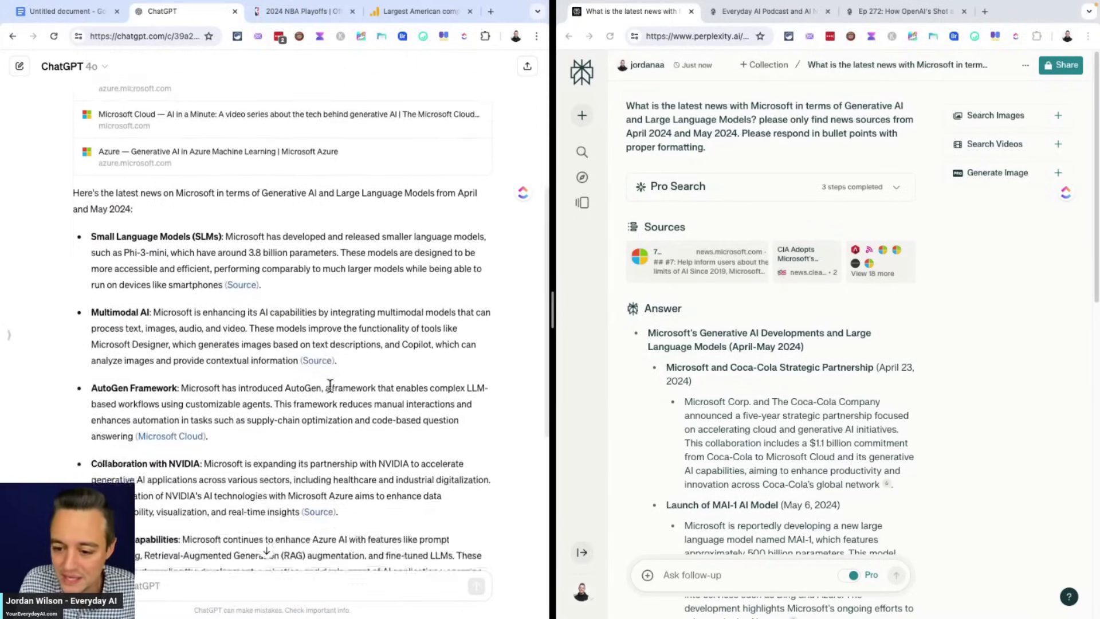
pyautogui.scroll(-3, 678, 360)
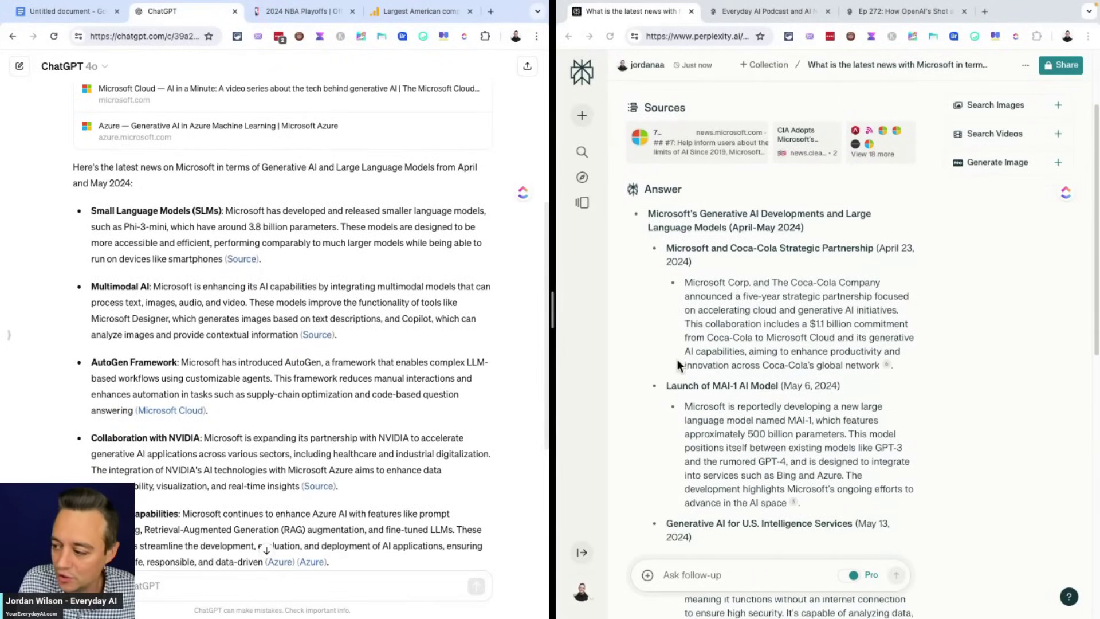
pyautogui.scroll(-1, 823, 360)
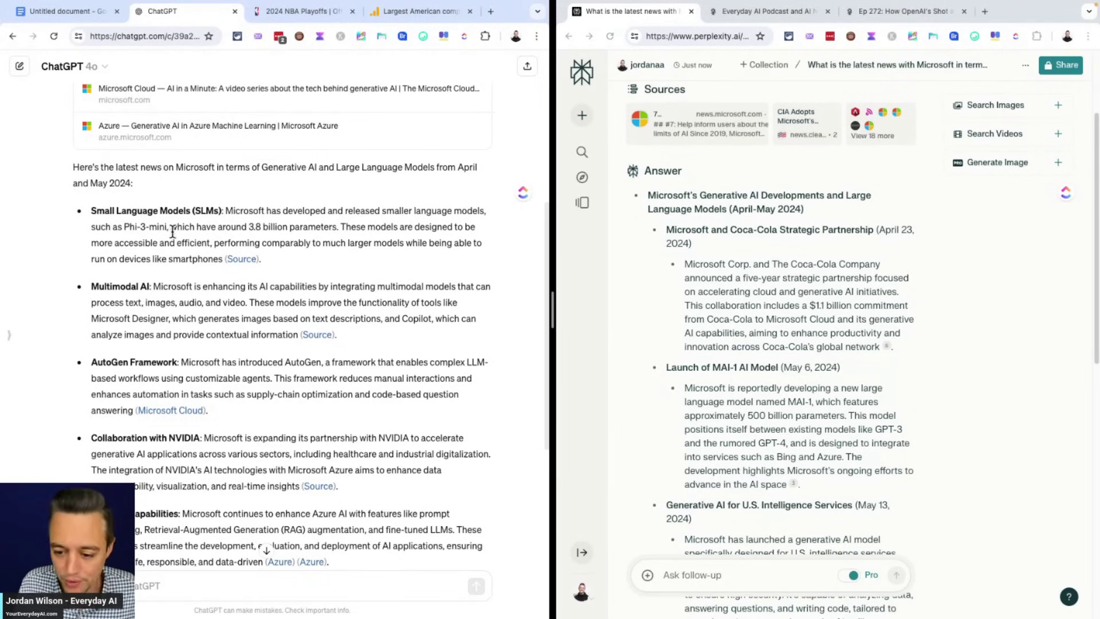
pyautogui.scroll(-1, 171, 258)
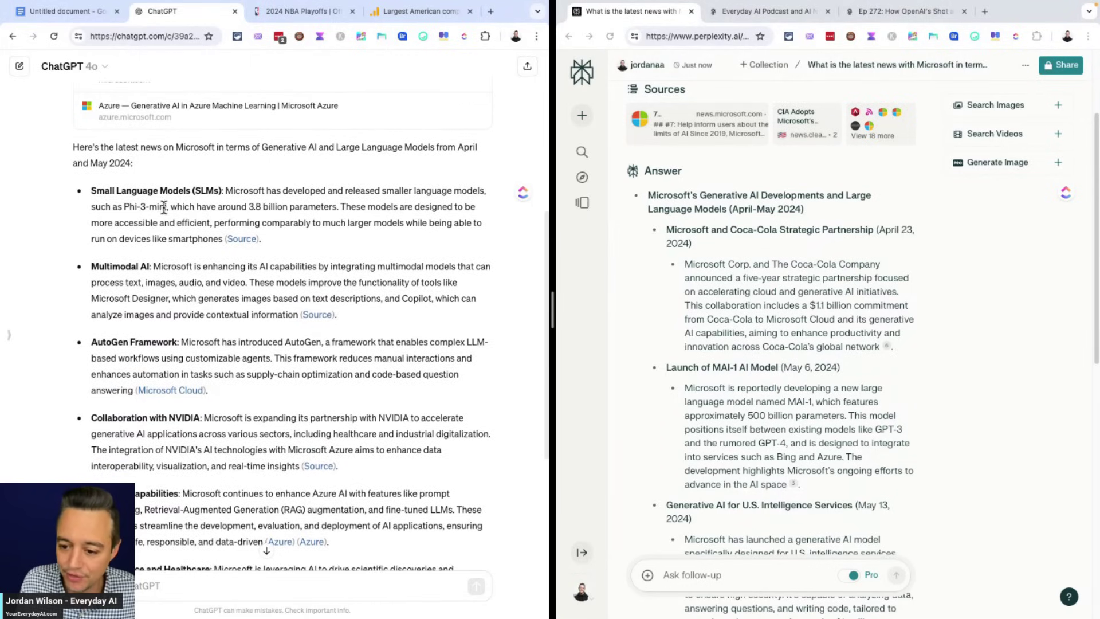
pyautogui.moveTo(168, 206); pyautogui.dragTo(123, 206)
pyautogui.scroll(-1, 778, 277)
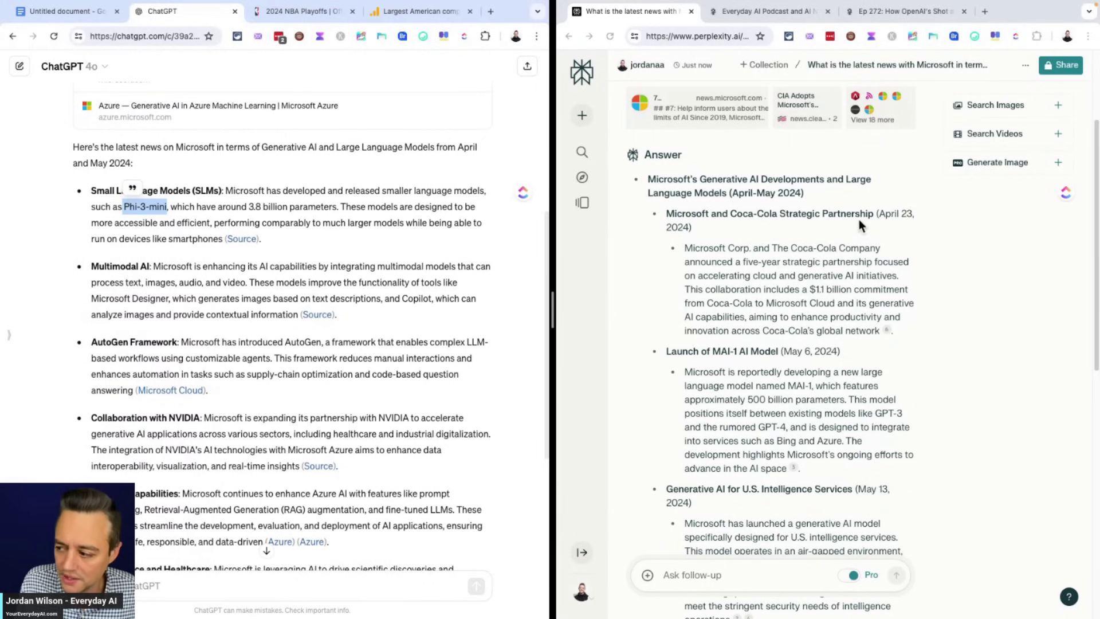
pyautogui.scroll(-2, 825, 257)
pyautogui.moveTo(713, 287); pyautogui.dragTo(777, 287)
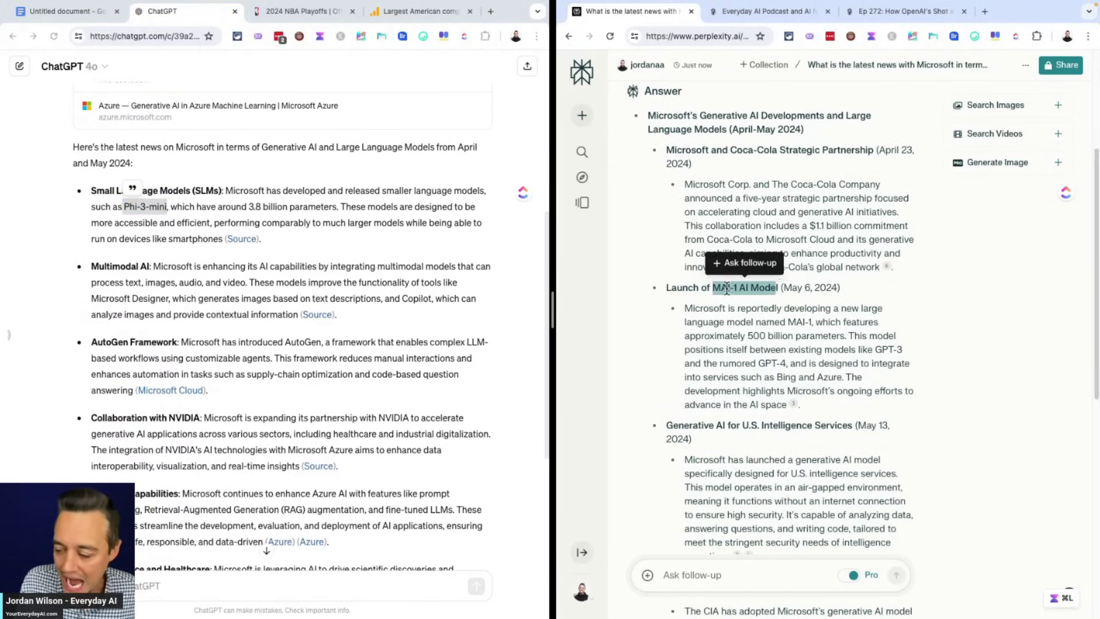
pyautogui.click(248, 284)
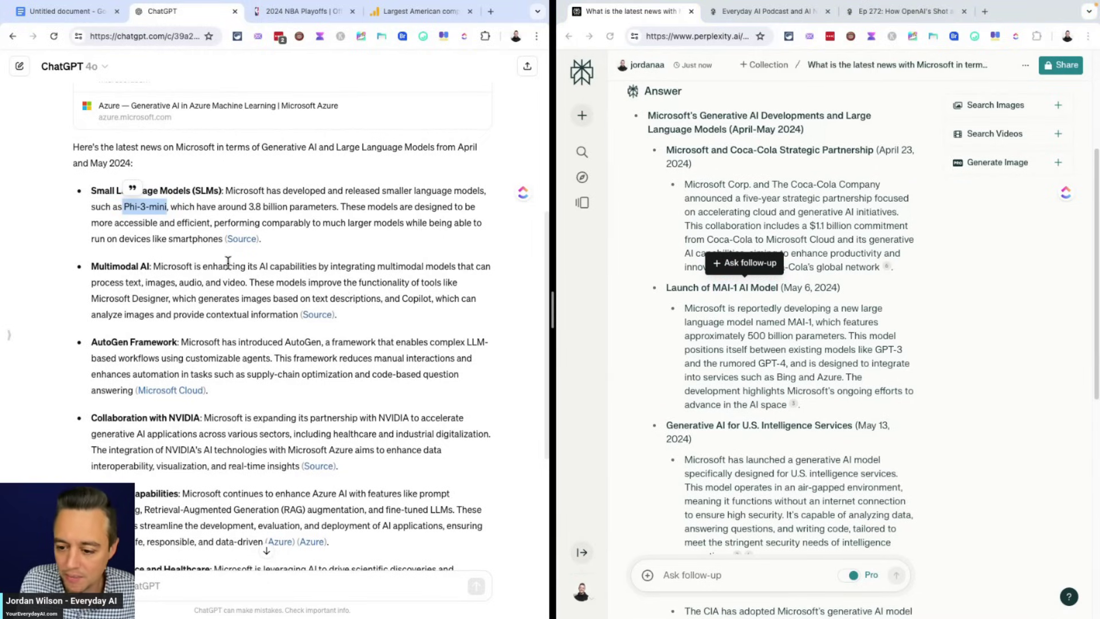
pyautogui.moveTo(154, 266); pyautogui.dragTo(90, 266)
pyautogui.click(162, 273)
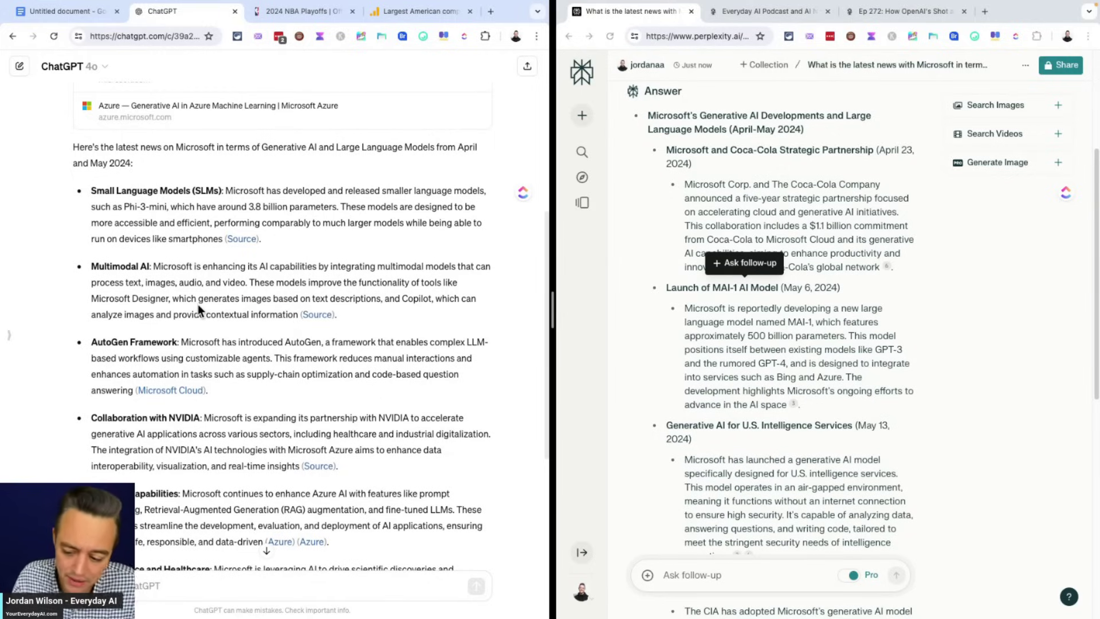
# Scroll through the rest of both answers down to their source lists
pyautogui.scroll(-1, 255, 299)
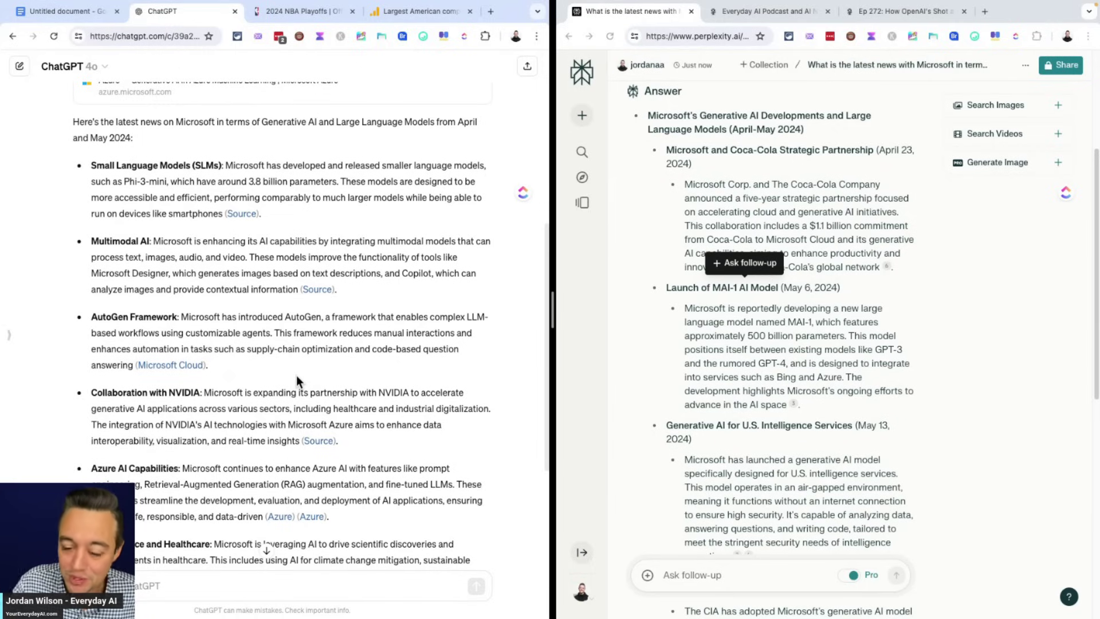
pyautogui.scroll(-1, 466, 296)
pyautogui.scroll(-1, 771, 306)
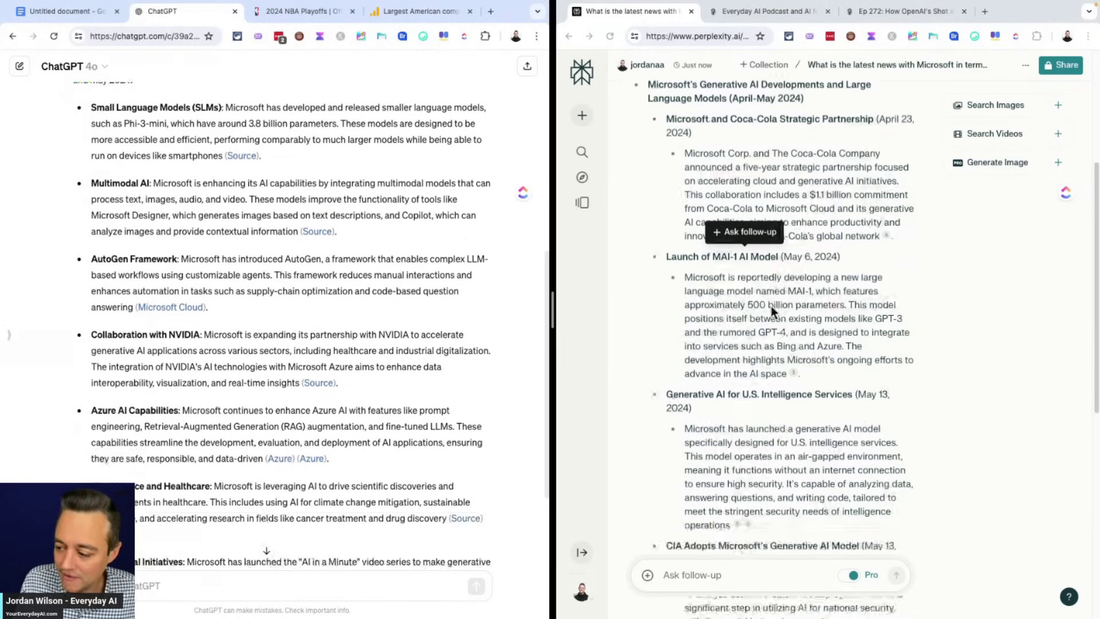
pyautogui.scroll(-1, 772, 312)
pyautogui.scroll(-2, 389, 338)
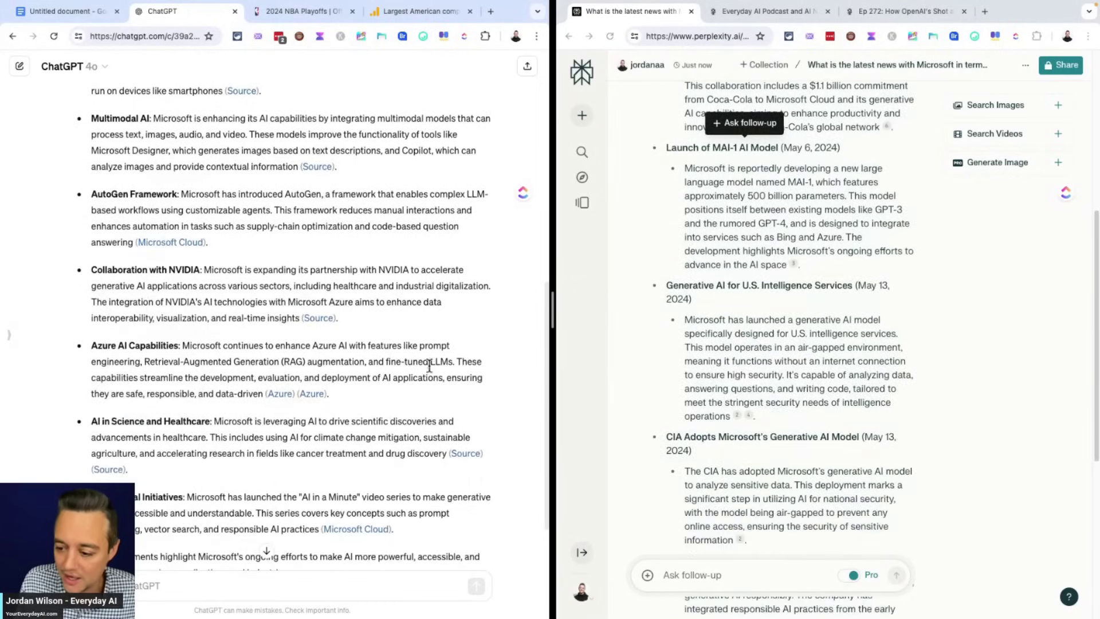
pyautogui.scroll(-1, 833, 332)
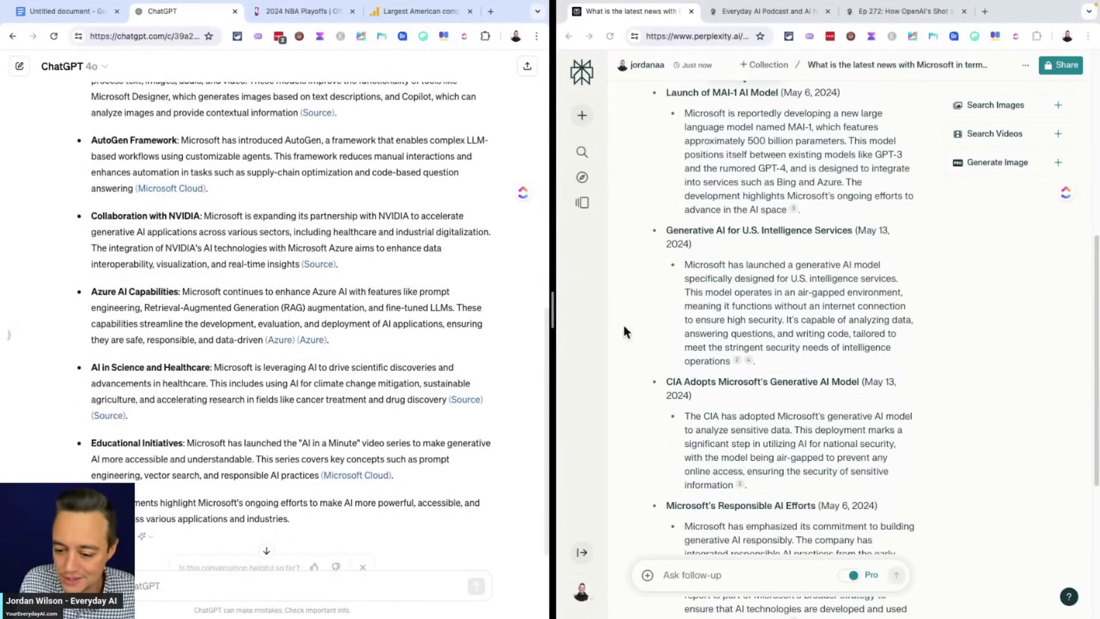
pyautogui.scroll(-1, 353, 261)
pyautogui.scroll(-2, 766, 287)
pyautogui.scroll(10, 700, 318)
pyautogui.scroll(15, 238, 263)
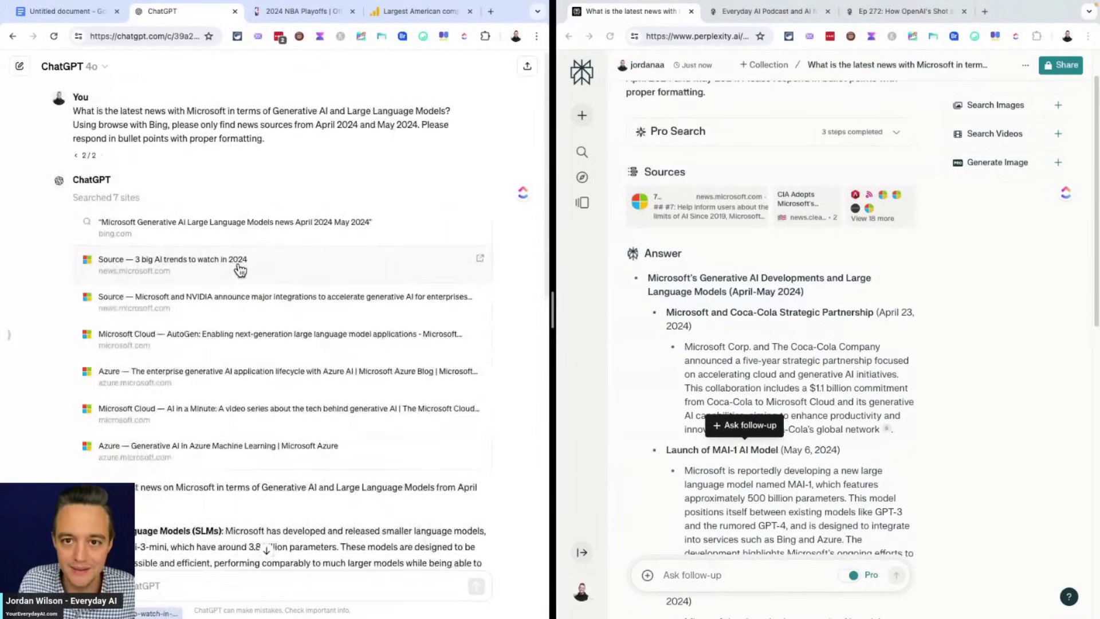
# Start fresh ChatGPT and Perplexity threads and select the market-capitalization question in the prompt document
pyautogui.click(20, 73)
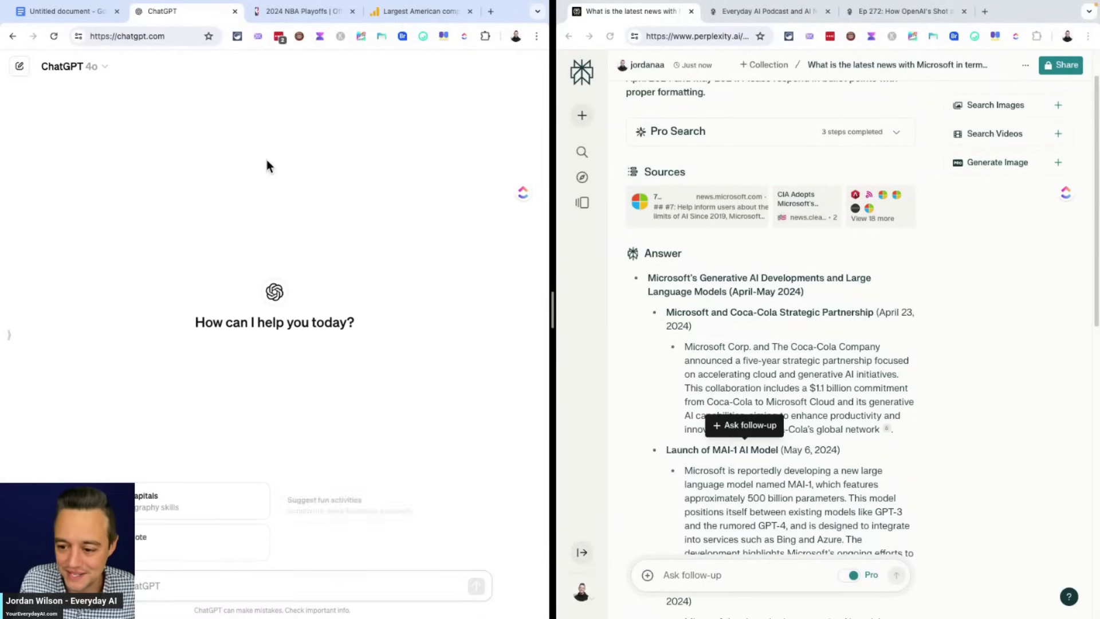
pyautogui.scroll(1, 619, 175)
pyautogui.click(582, 117)
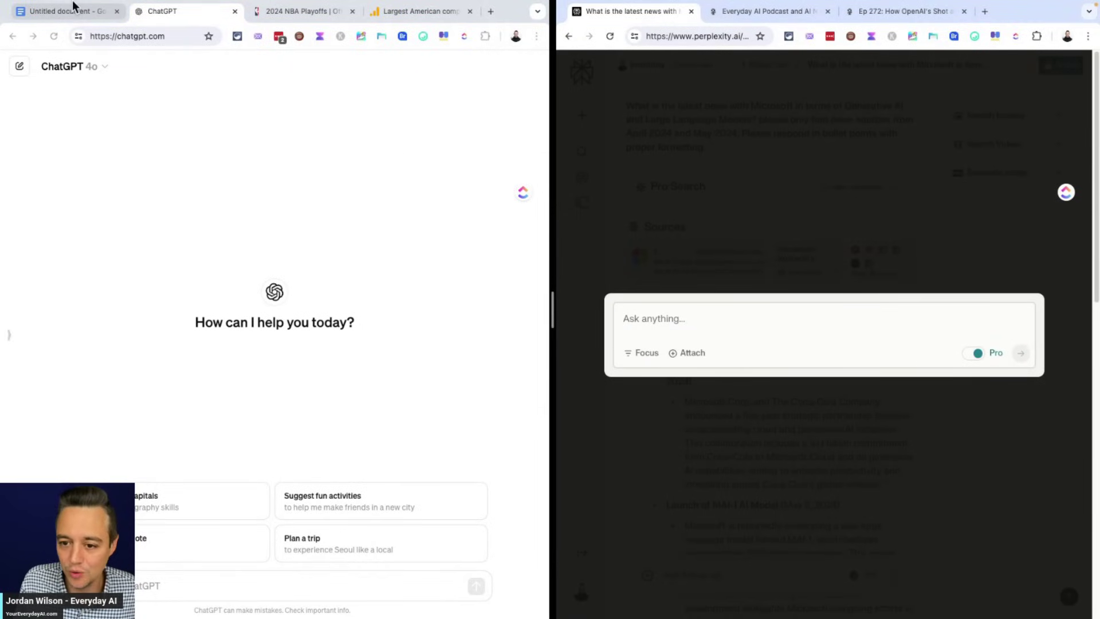
pyautogui.click(73, 8)
pyautogui.click(349, 371)
pyautogui.moveTo(348, 372); pyautogui.dragTo(122, 310)
pyautogui.hotkey('ctrl', 'c')
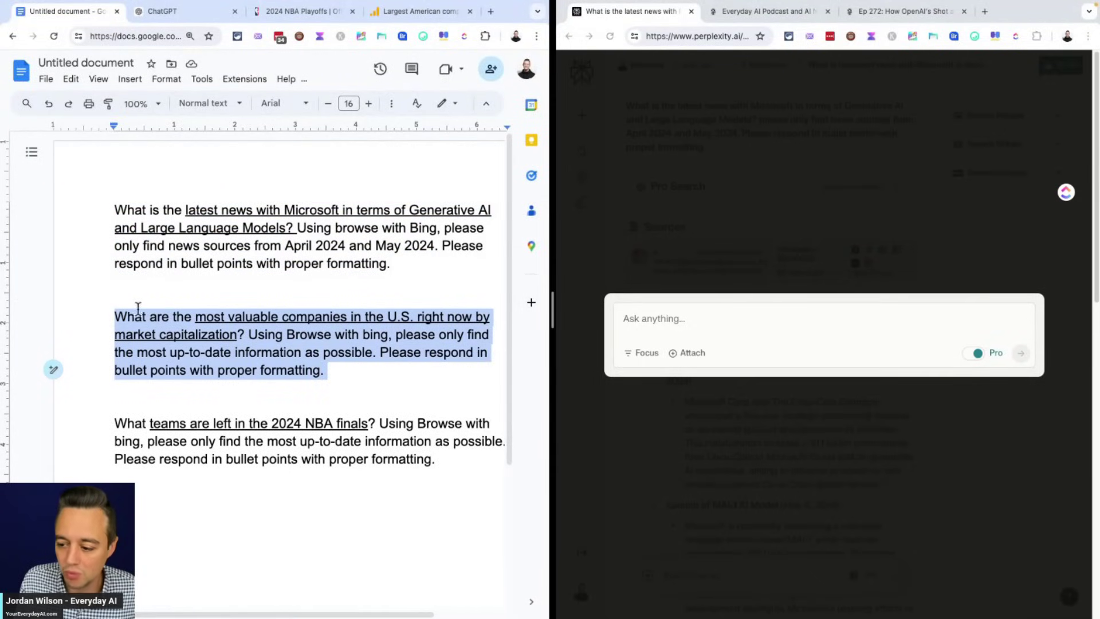
# Paste the market-cap question into ChatGPT and Perplexity, then send it in ChatGPT
pyautogui.click(189, 13)
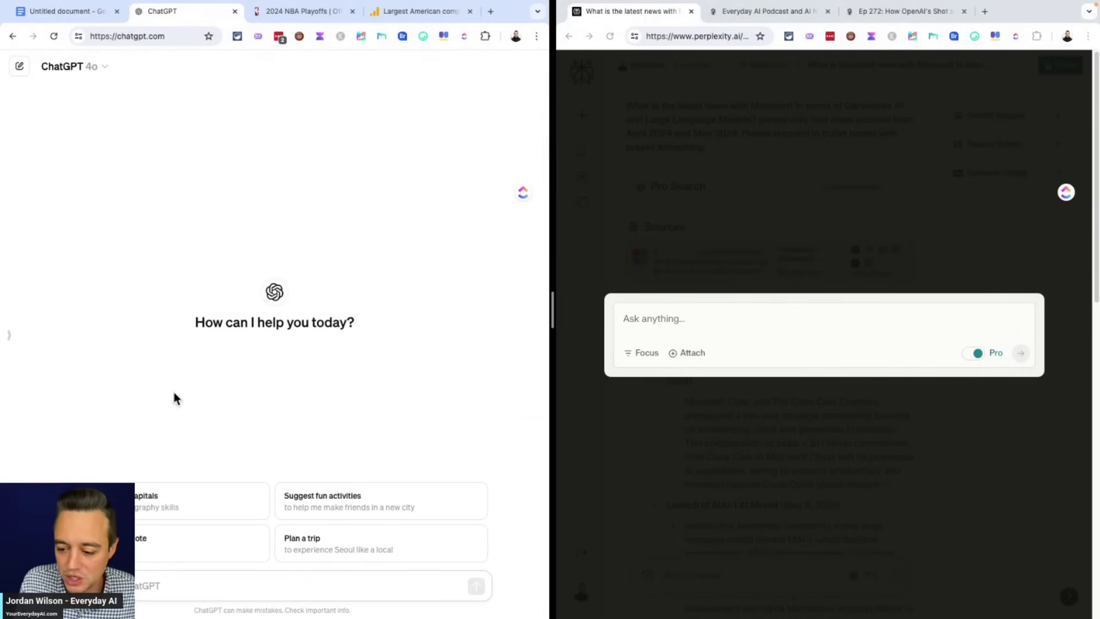
pyautogui.click(234, 571)
pyautogui.hotkey('ctrl', 'v')
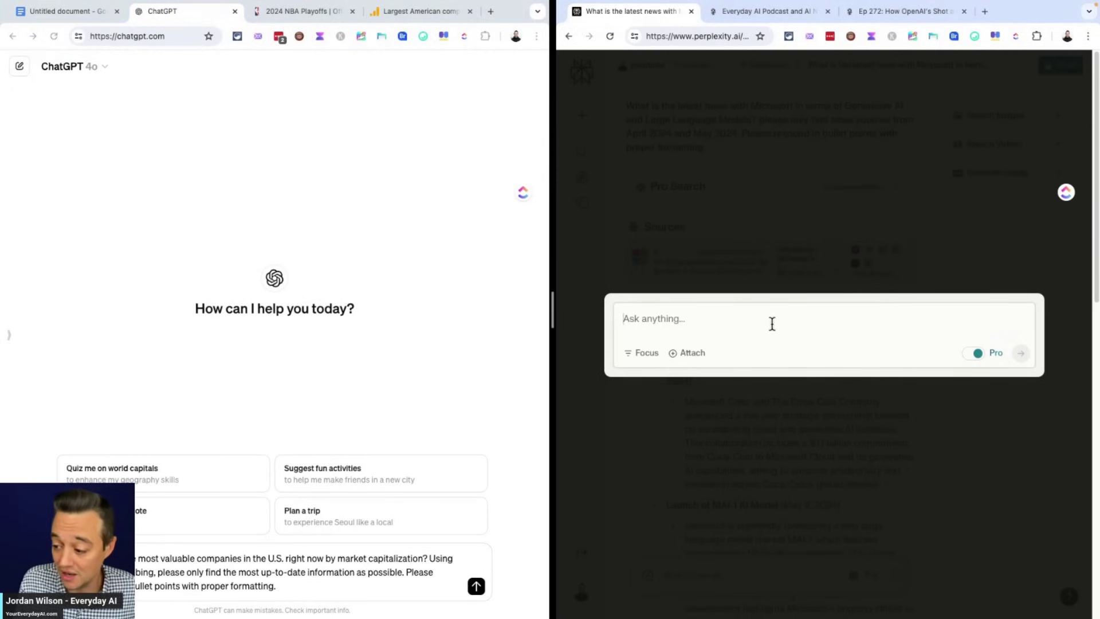
pyautogui.click(772, 324)
pyautogui.hotkey('ctrl', 'v')
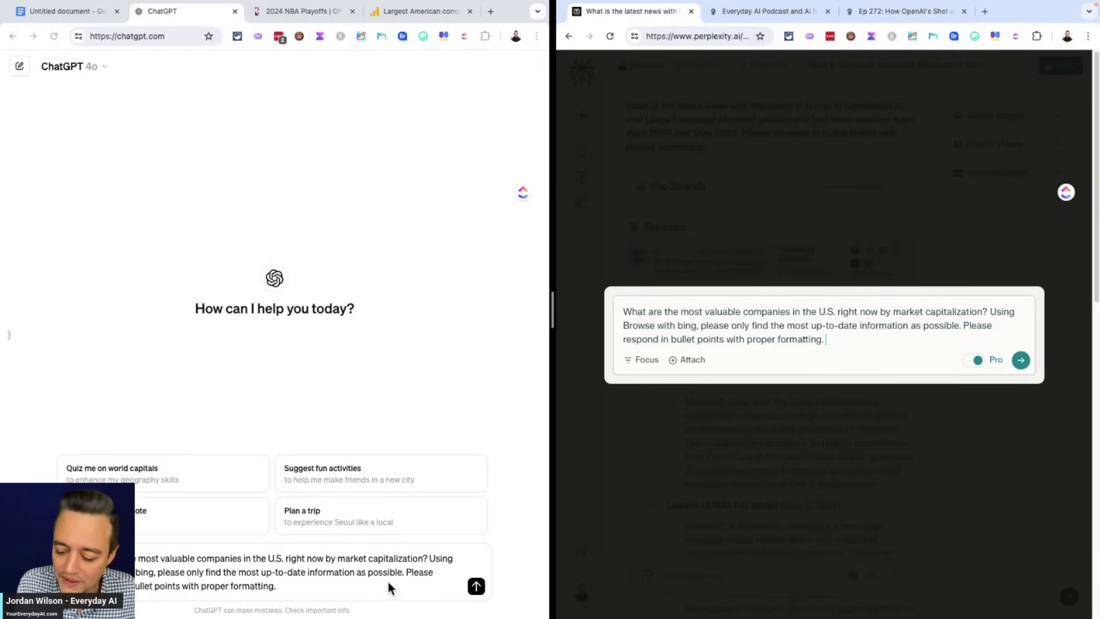
pyautogui.click(316, 582)
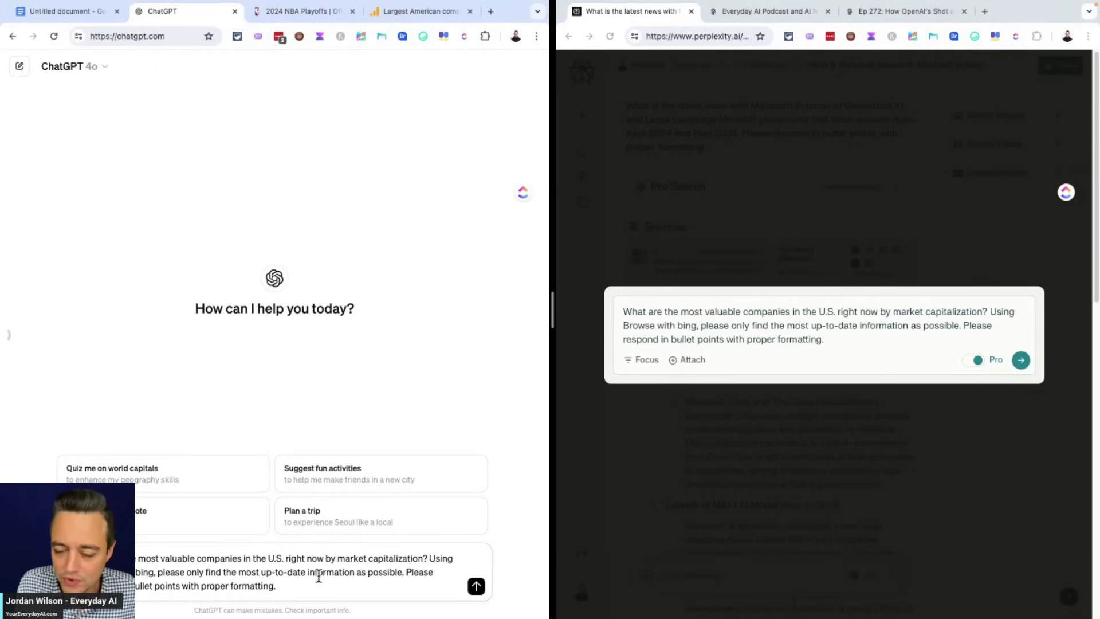
pyautogui.click(476, 587)
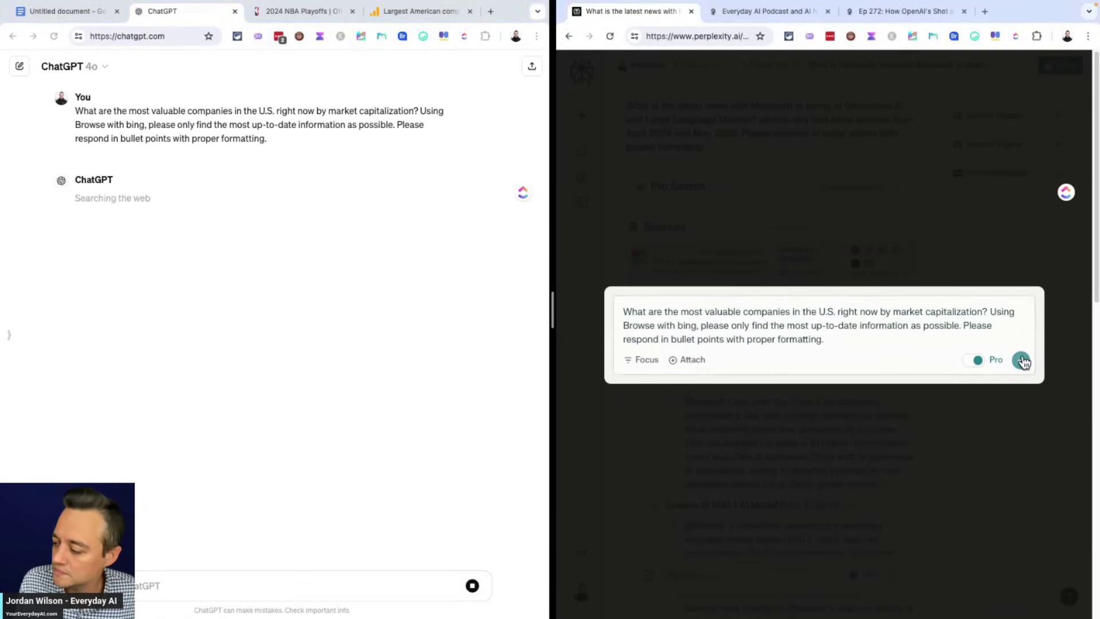
# Send the market-cap question in Perplexity too and scroll its answer while ChatGPT finishes
pyautogui.click(1021, 359)
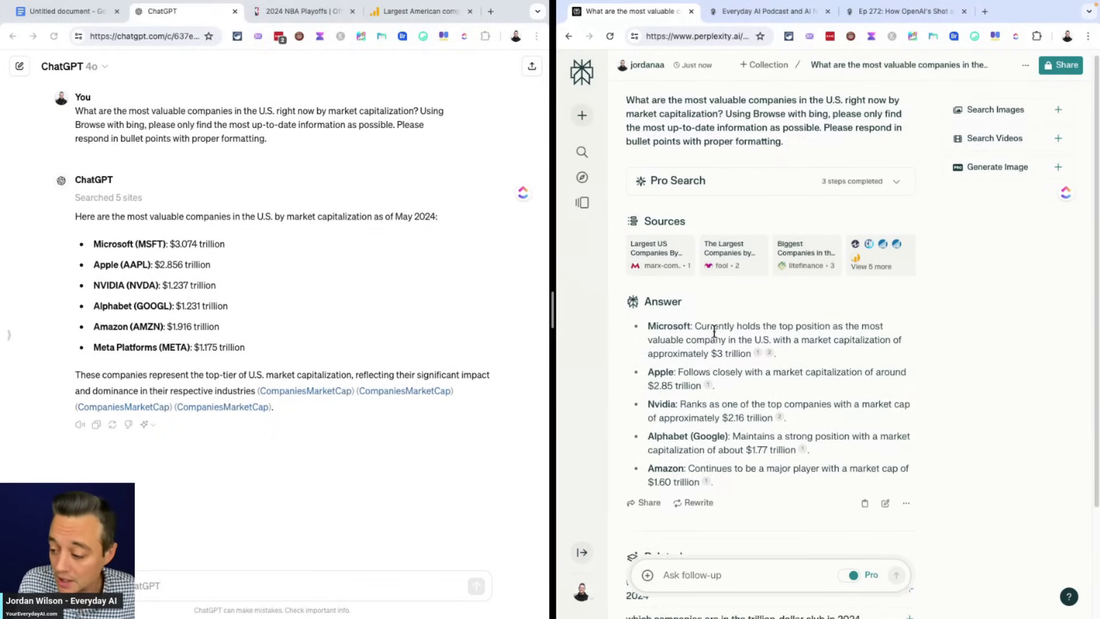
pyautogui.scroll(-2, 728, 341)
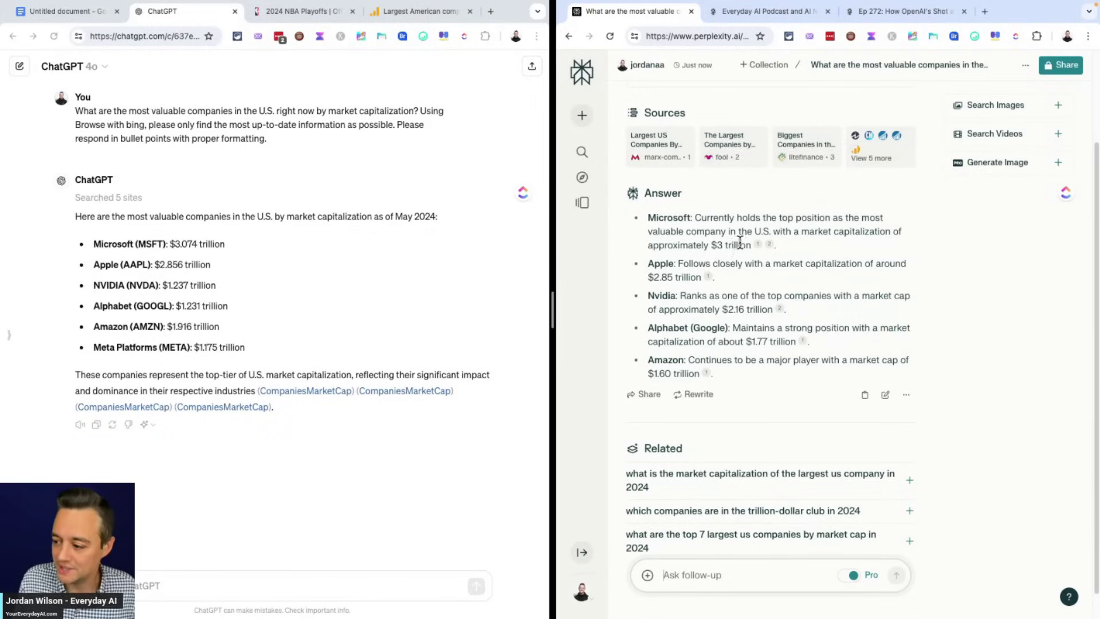
pyautogui.click(449, 16)
# Close the CompaniesMarketCap ad and review the ranking's top market caps beside Perplexity's answer
pyautogui.click(211, 453)
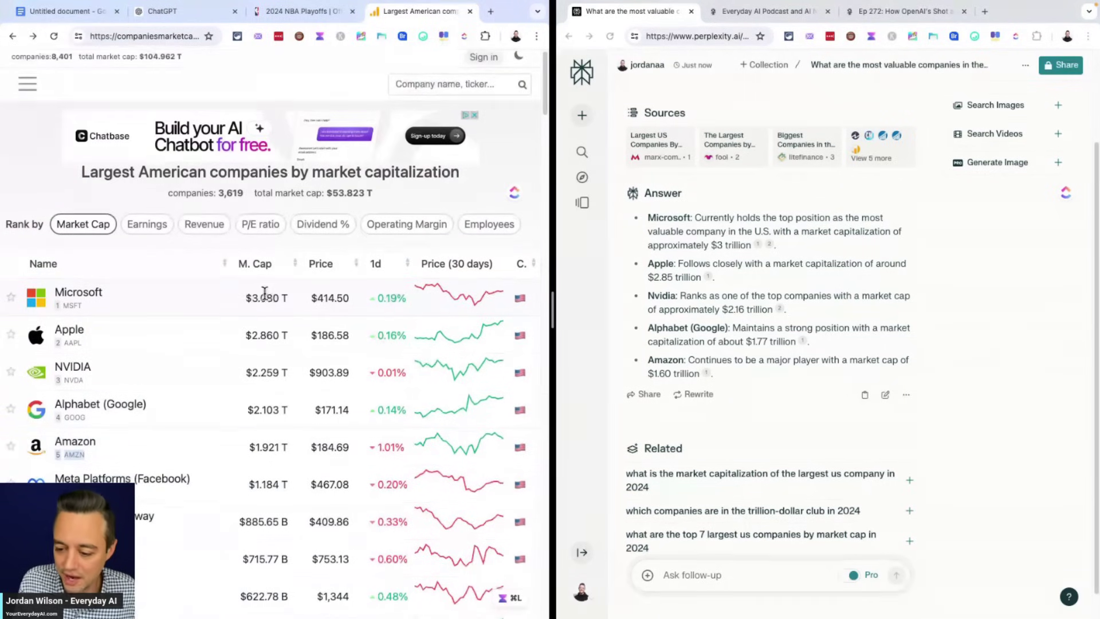
pyautogui.scroll(-1, 278, 312)
pyautogui.scroll(-1, 268, 322)
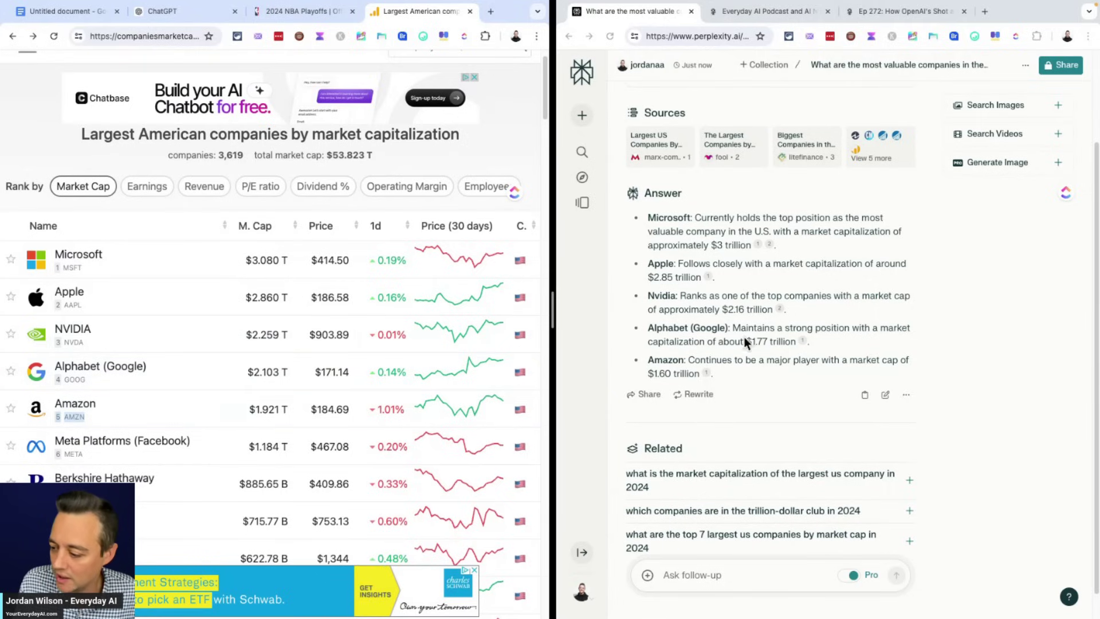
pyautogui.scroll(1, 736, 328)
pyautogui.click(658, 397)
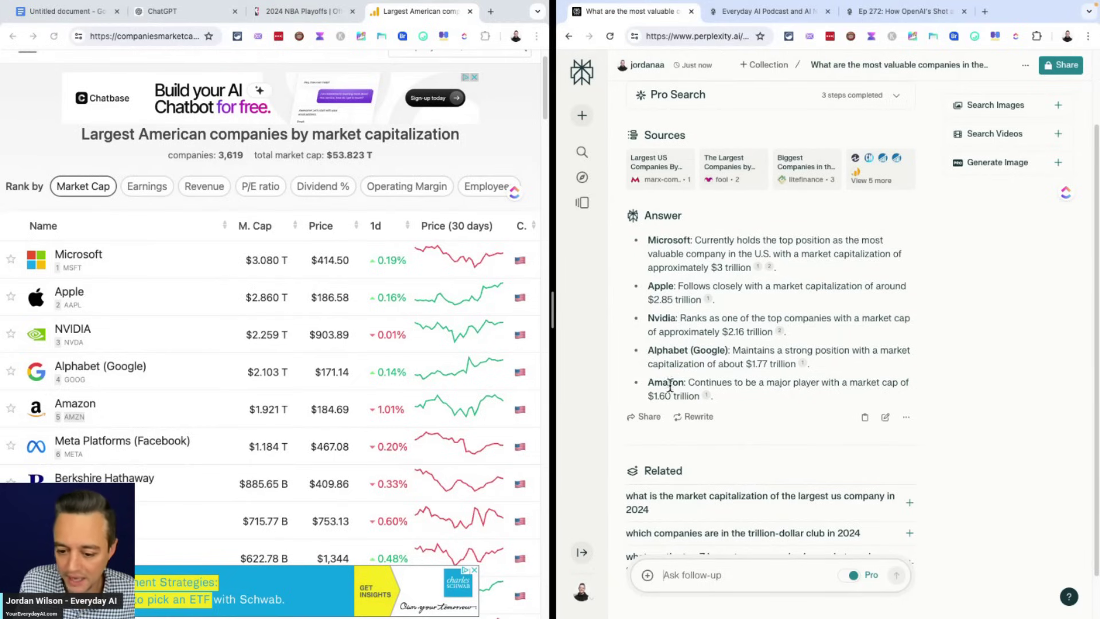
# Move the ranking into the right window and highlight ChatGPT's NVIDIA line at $1.237 trillion versus $2.259 T
pyautogui.moveTo(437, 14); pyautogui.dragTo(628, 14)
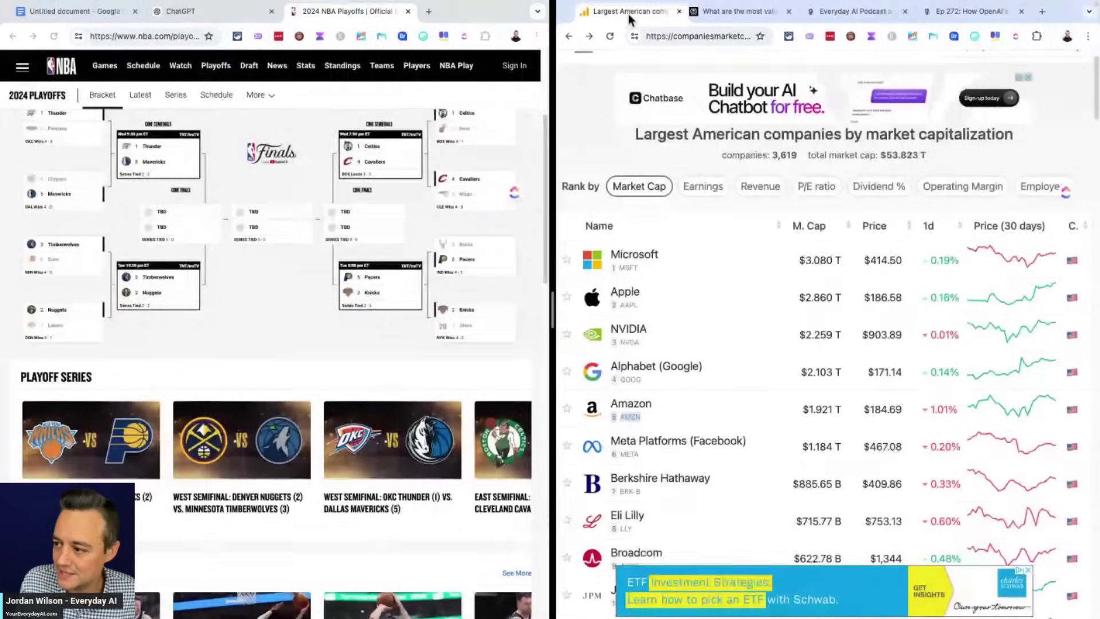
pyautogui.click(212, 11)
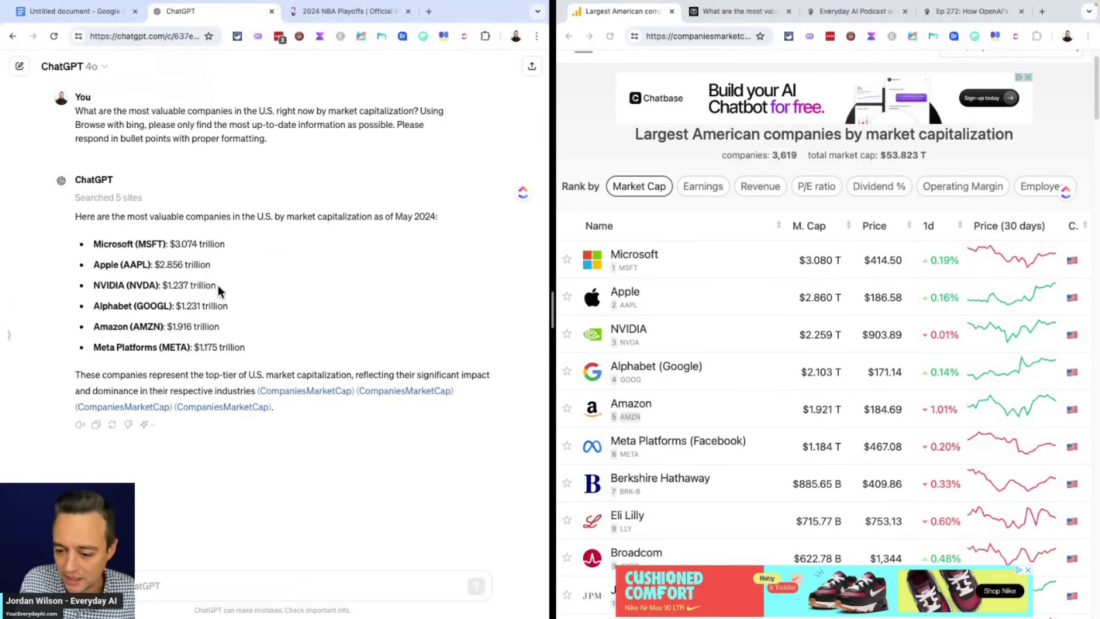
pyautogui.moveTo(87, 285); pyautogui.dragTo(221, 286)
pyautogui.click(270, 295)
pyautogui.tripleClick(219, 287)
pyautogui.click(216, 287)
pyautogui.tripleClick(216, 287)
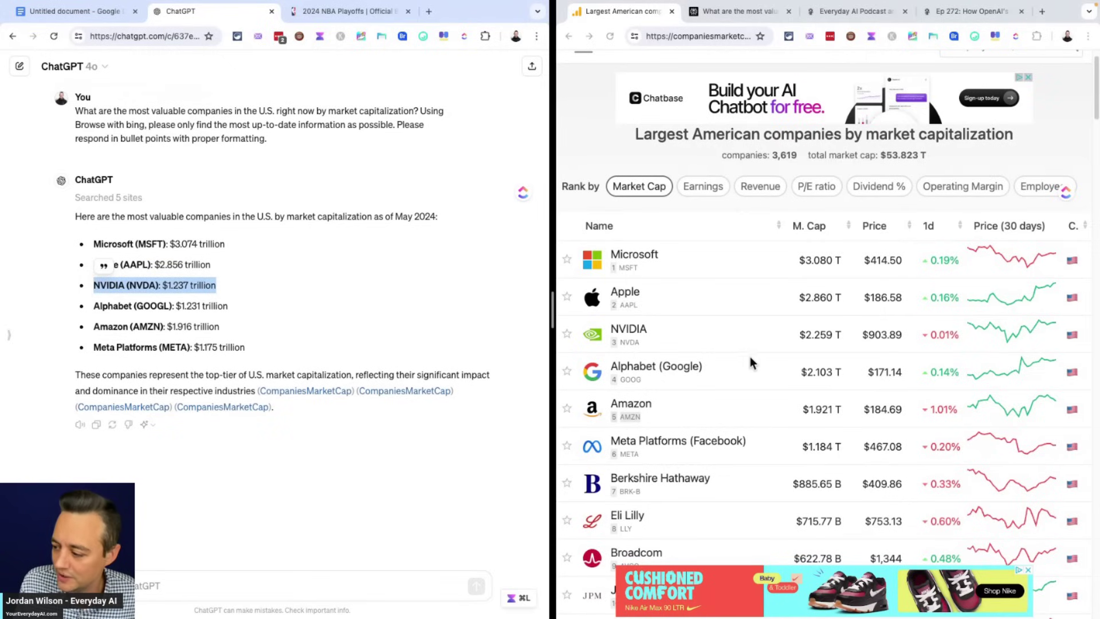
# Check ChatGPT's Alphabet, Amazon and Meta figures against the ranking, then restore Perplexity's answer alongside
pyautogui.scroll(-1, 745, 353)
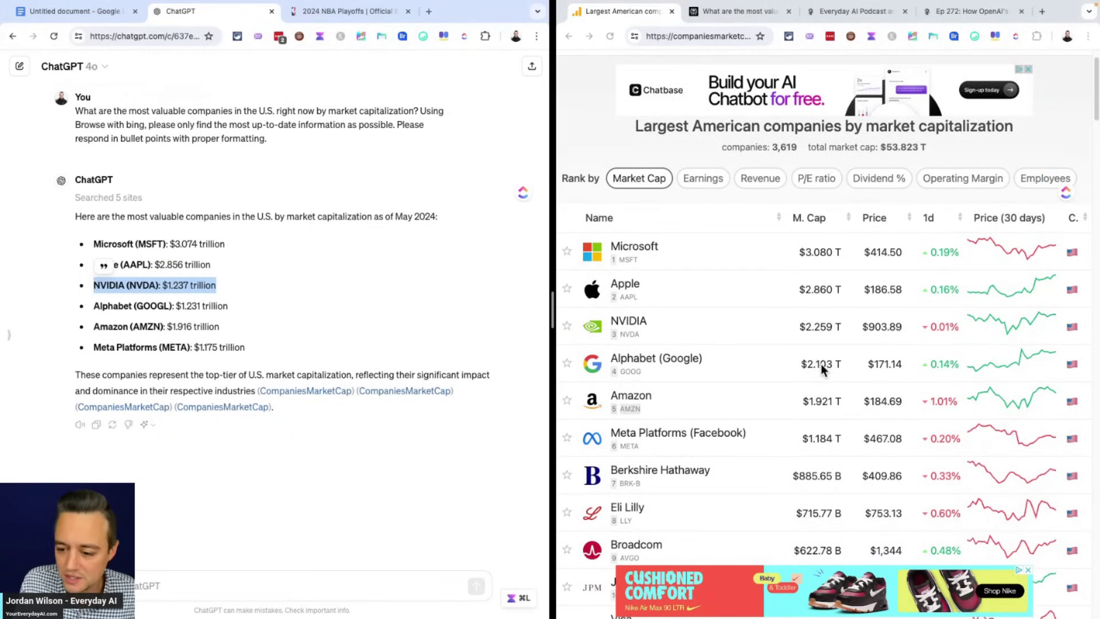
pyautogui.click(250, 342)
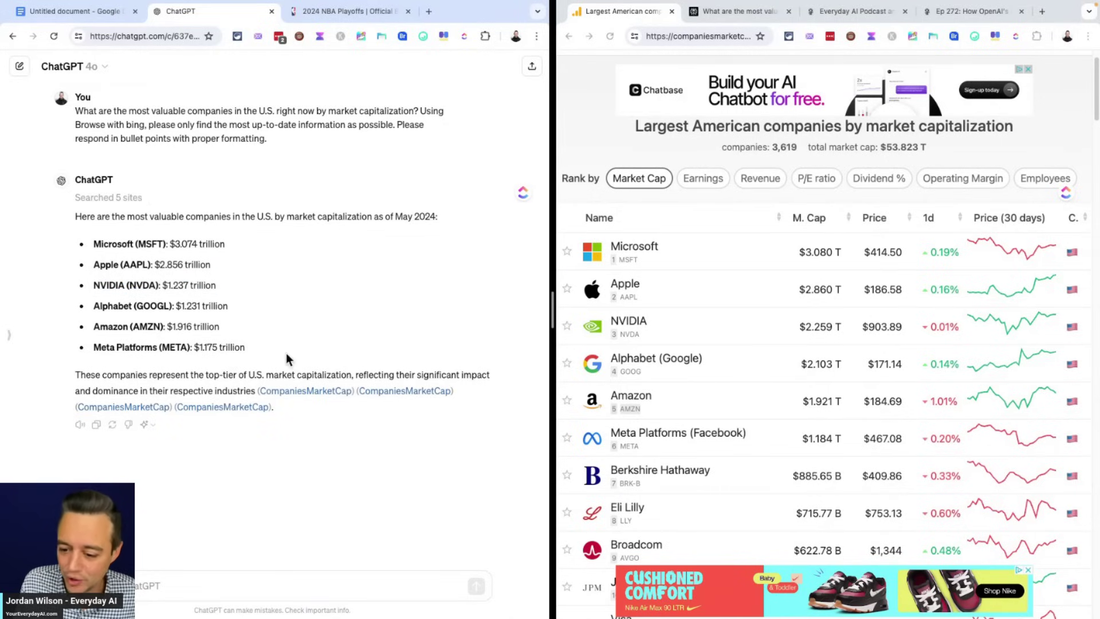
pyautogui.moveTo(289, 360); pyautogui.dragTo(93, 303)
pyautogui.click(265, 296)
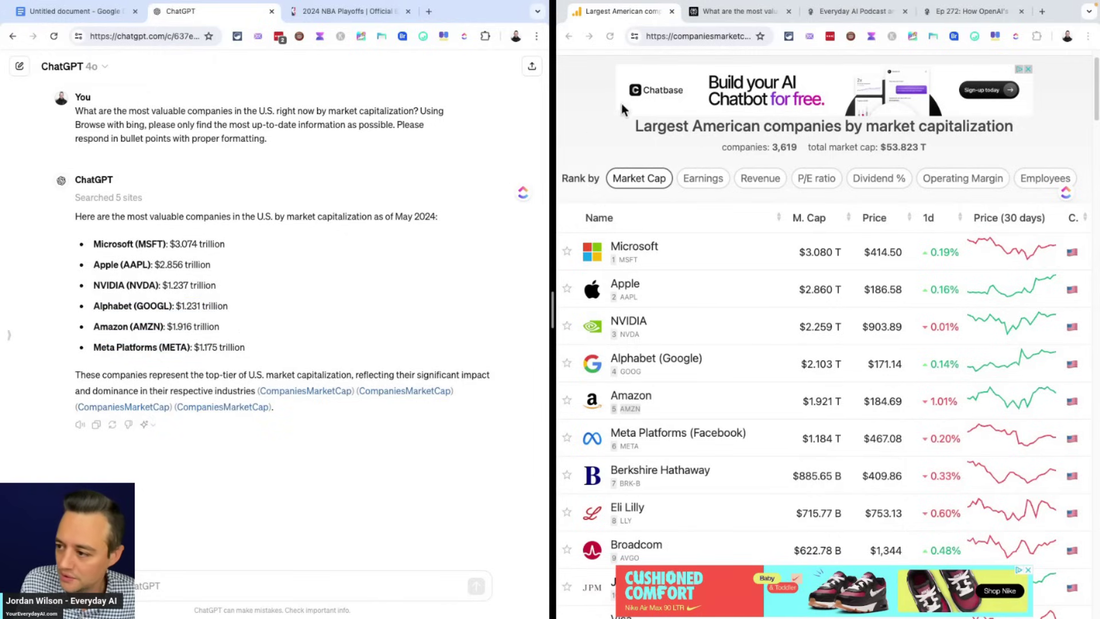
pyautogui.click(764, 17)
pyautogui.scroll(-1, 636, 295)
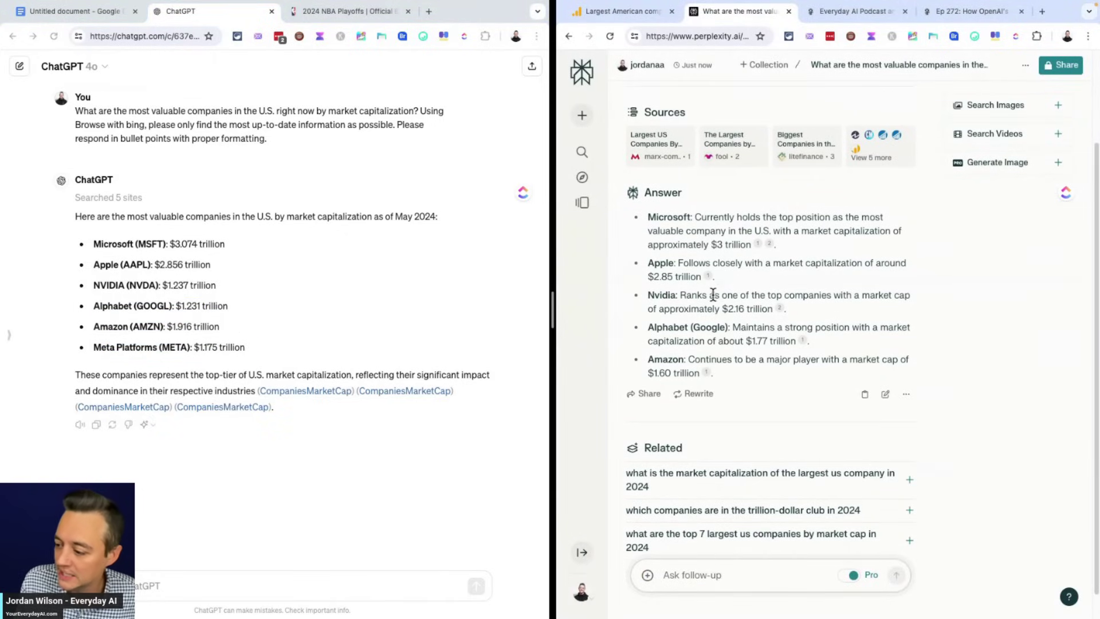
pyautogui.moveTo(620, 14); pyautogui.dragTo(424, 13)
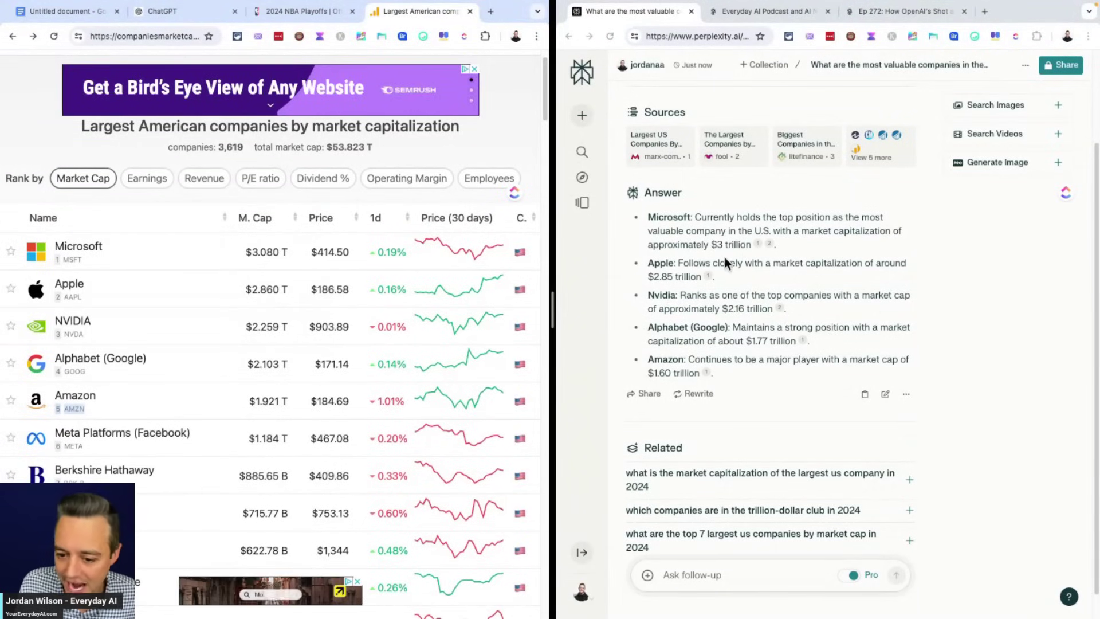
pyautogui.tripleClick(748, 306)
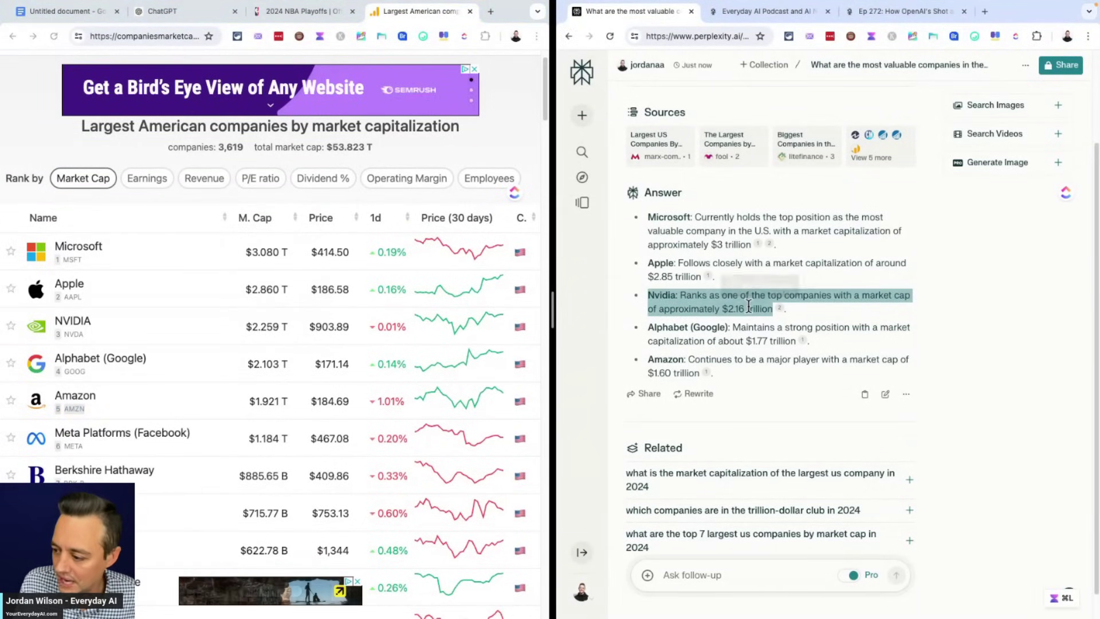
pyautogui.tripleClick(761, 341)
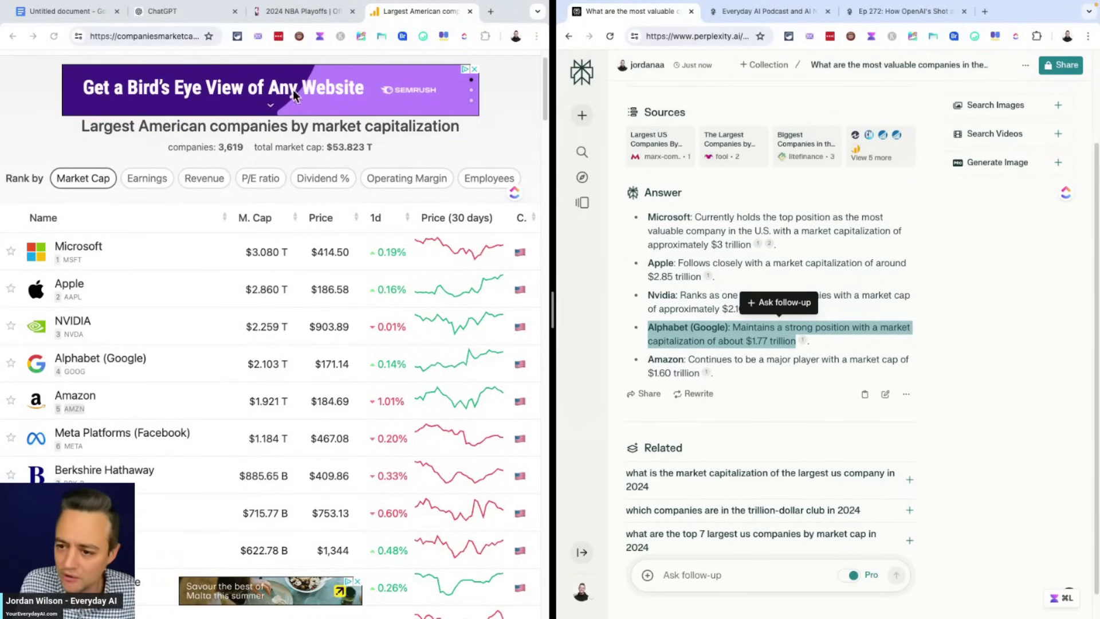
# Paste the earlier market-cap prompt into a new ChatGPT chat and start a new Perplexity thread
pyautogui.click(202, 11)
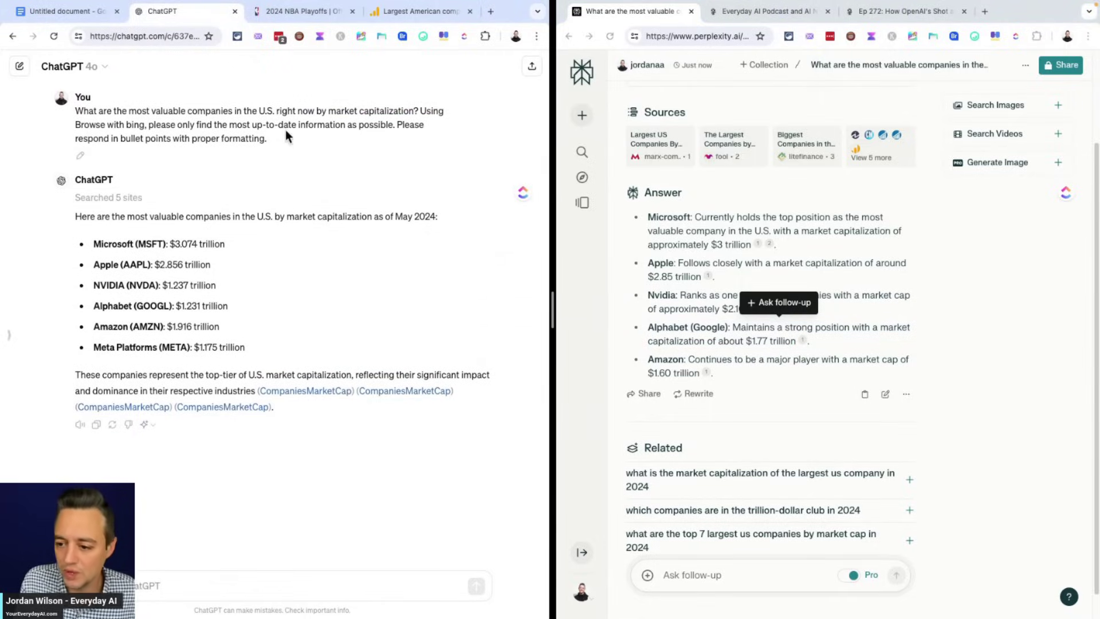
pyautogui.moveTo(285, 139); pyautogui.dragTo(64, 106)
pyautogui.hotkey('ctrl', 'c')
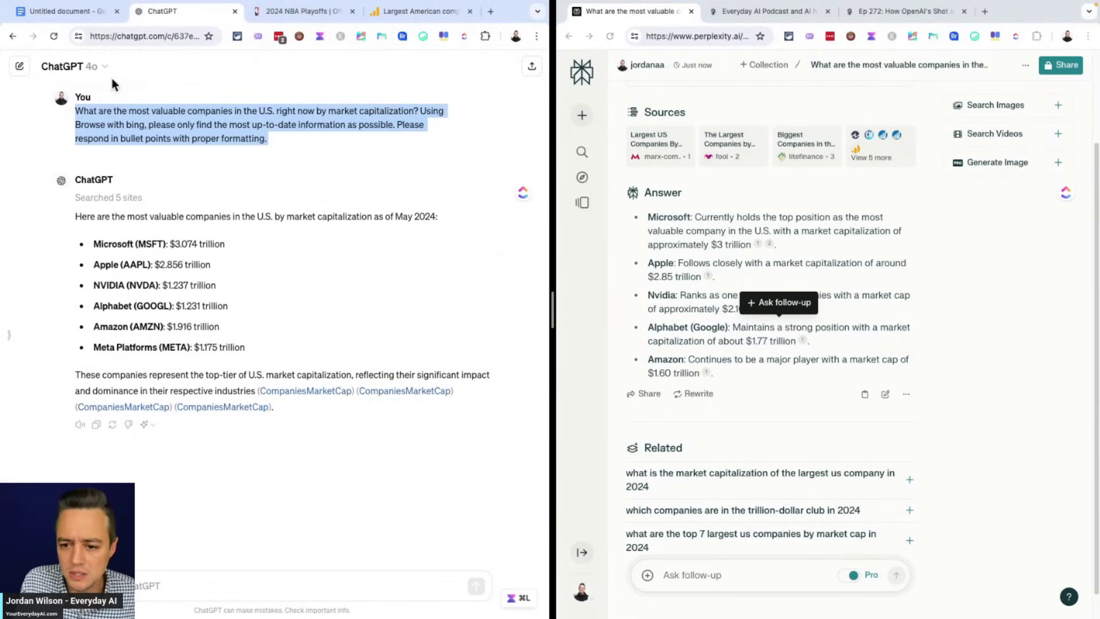
pyautogui.click(19, 66)
pyautogui.click(209, 590)
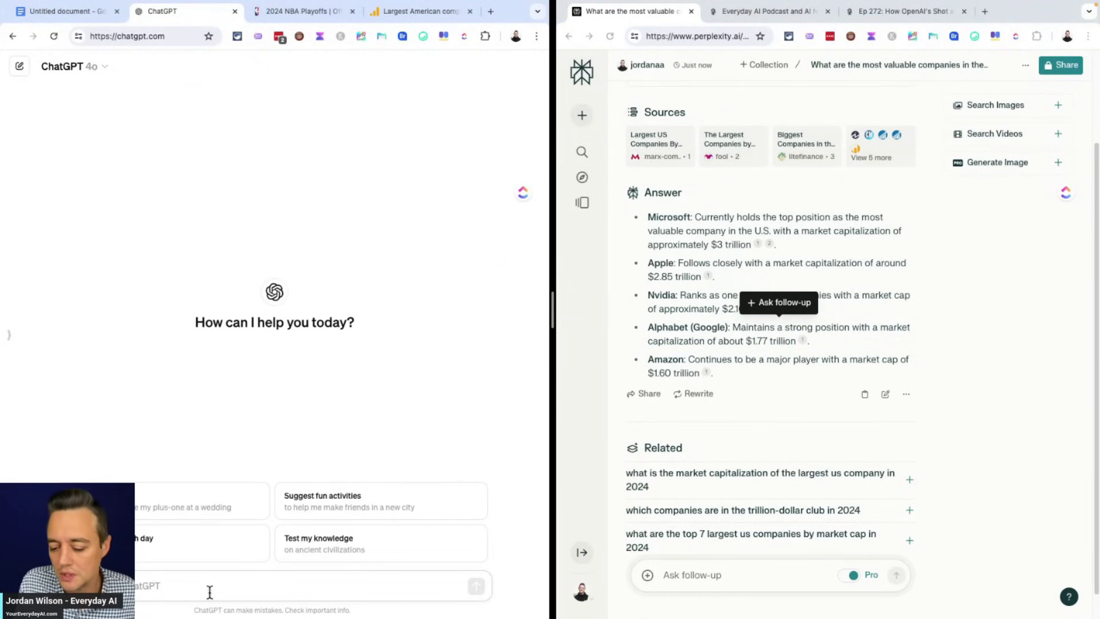
pyautogui.hotkey('ctrl', 'v')
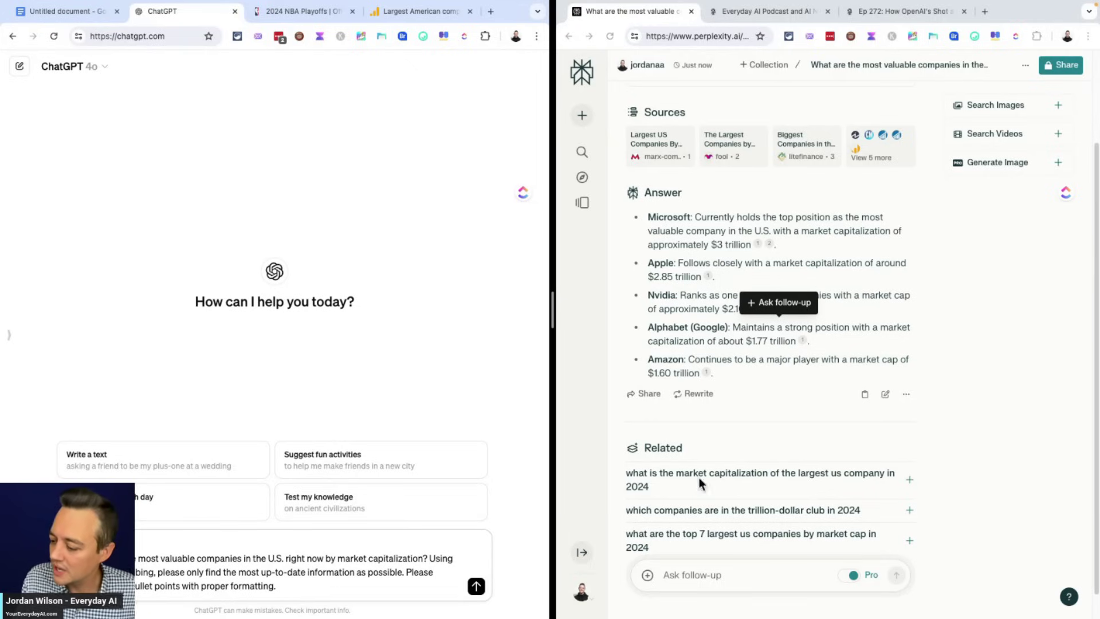
pyautogui.scroll(2, 886, 461)
pyautogui.click(795, 148)
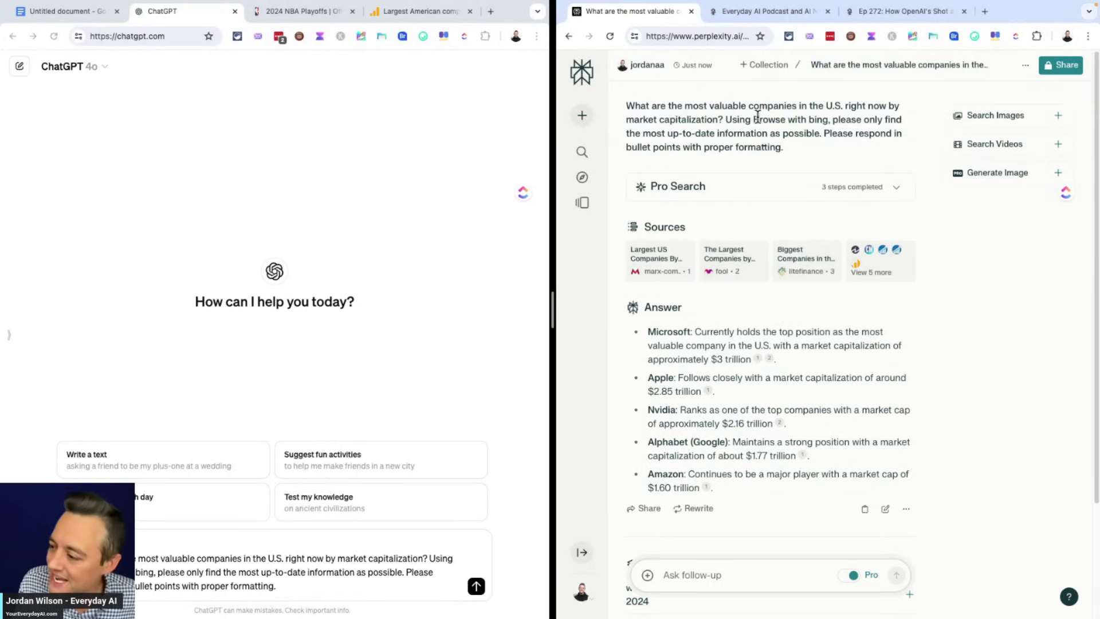
pyautogui.click(582, 115)
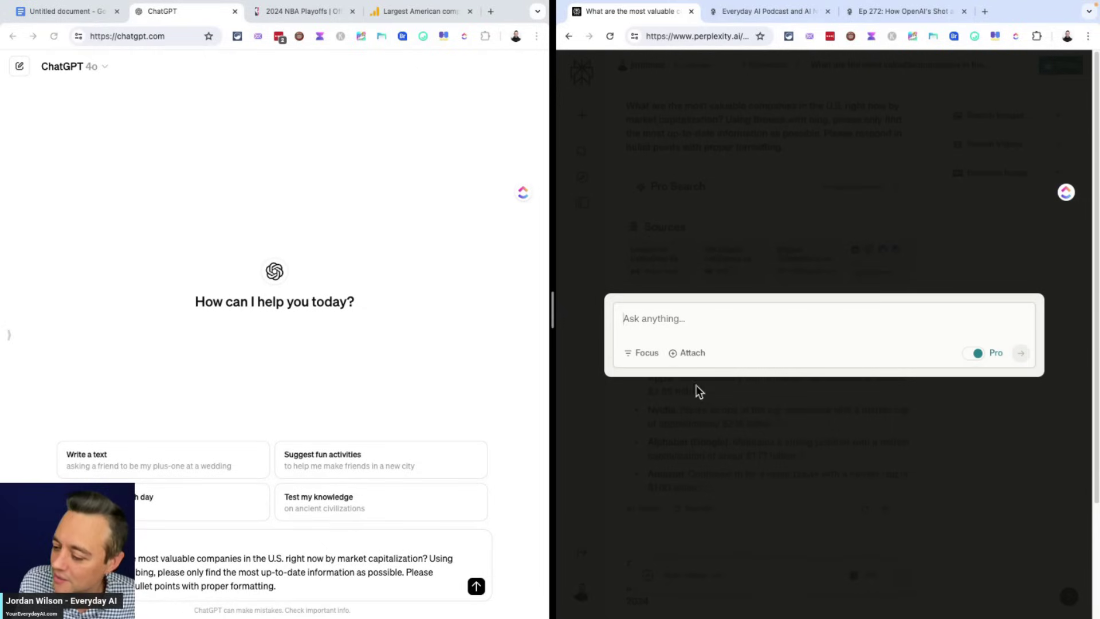
# Append ', specifically in May 2024 or as close as possible to that date' to the ChatGPT prompt
pyautogui.click(297, 588)
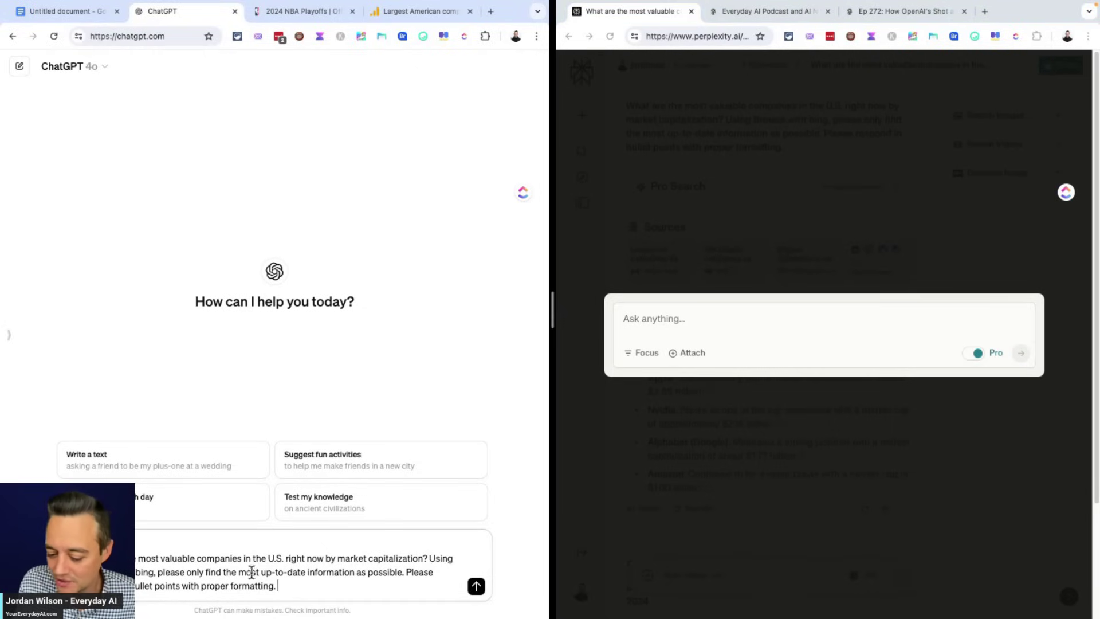
pyautogui.click(403, 573)
pyautogui.press('BackSpace')
pyautogui.write(', specifically f')
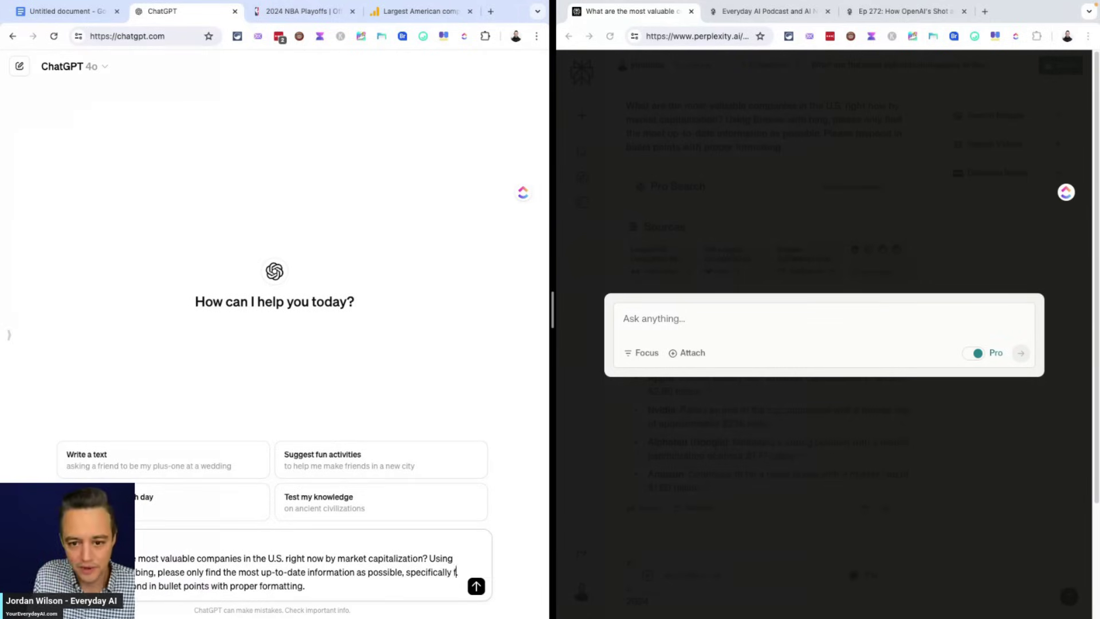
pyautogui.write(' in May 202')
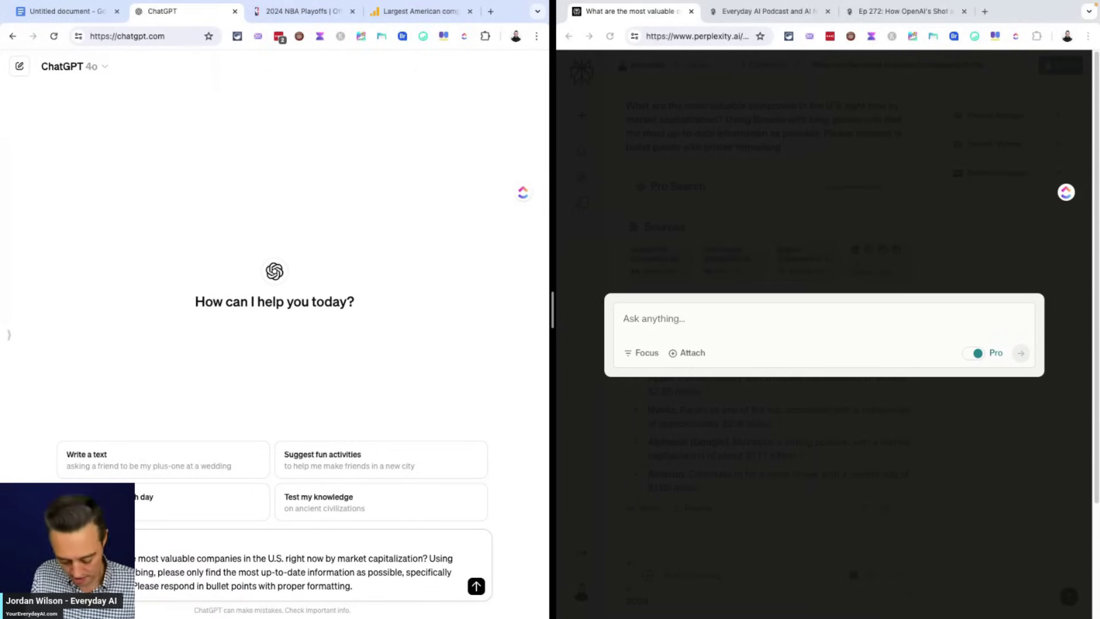
pyautogui.write('4 or as ')
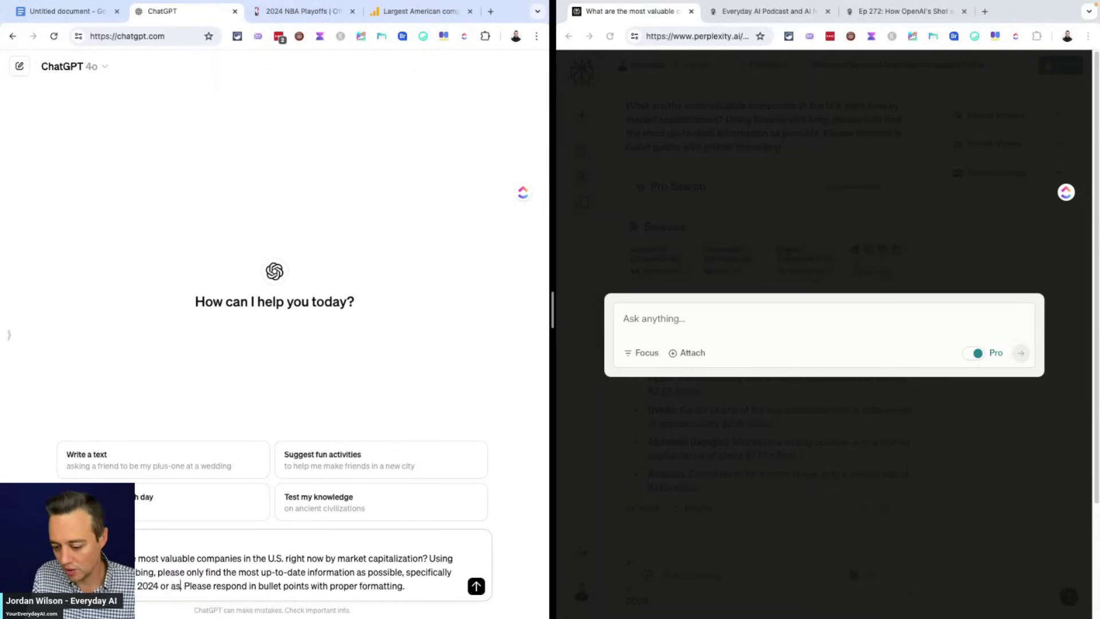
pyautogui.write('close')
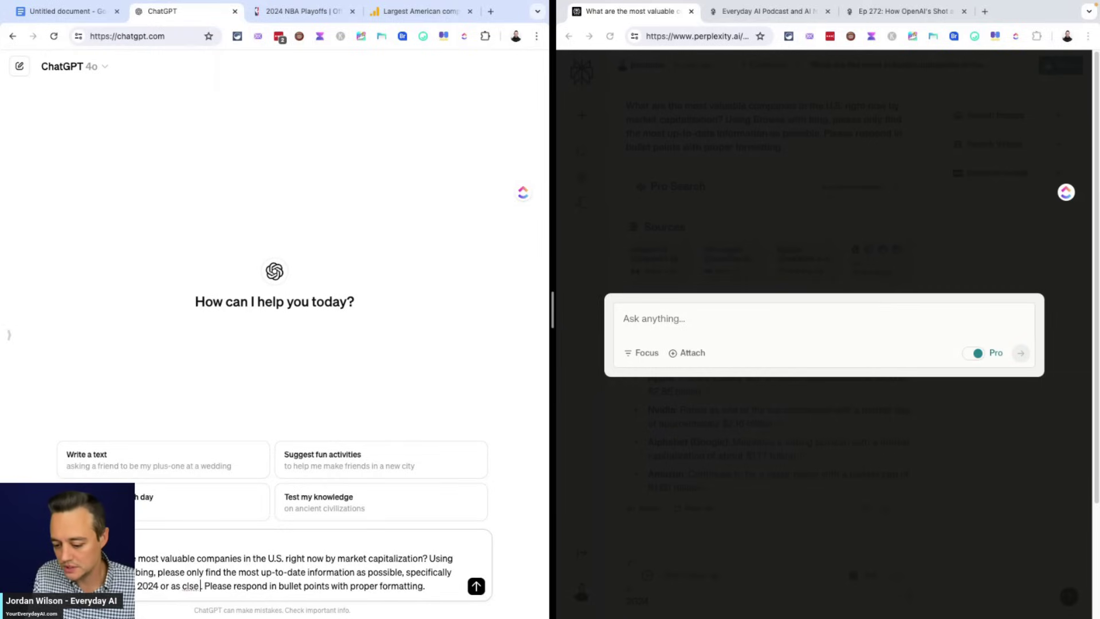
pyautogui.write(' as possible to t')
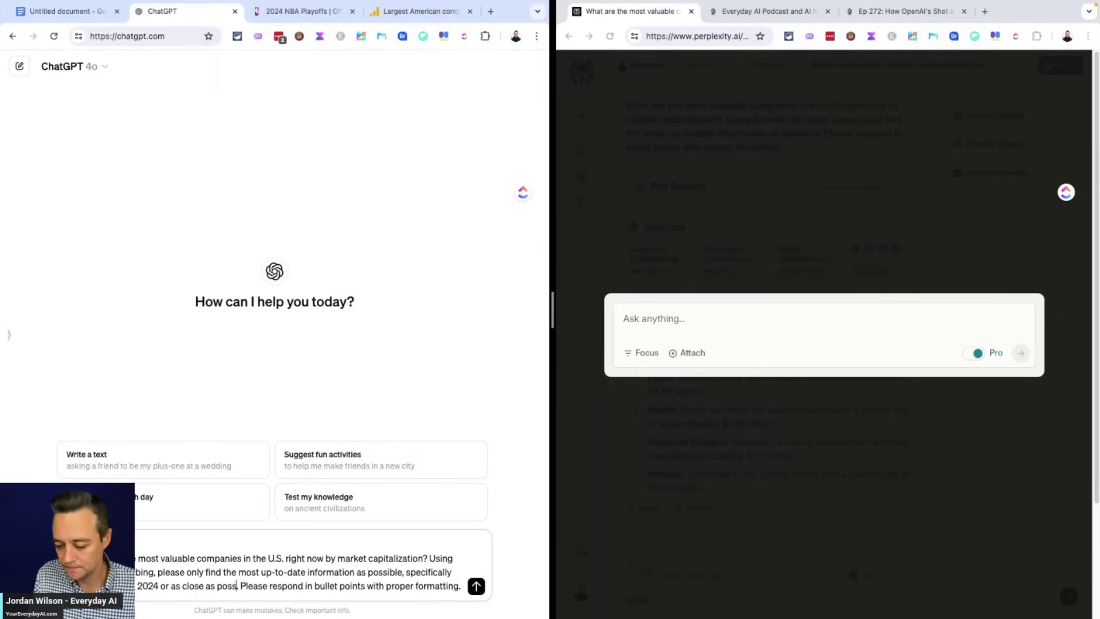
pyautogui.write('hat date')
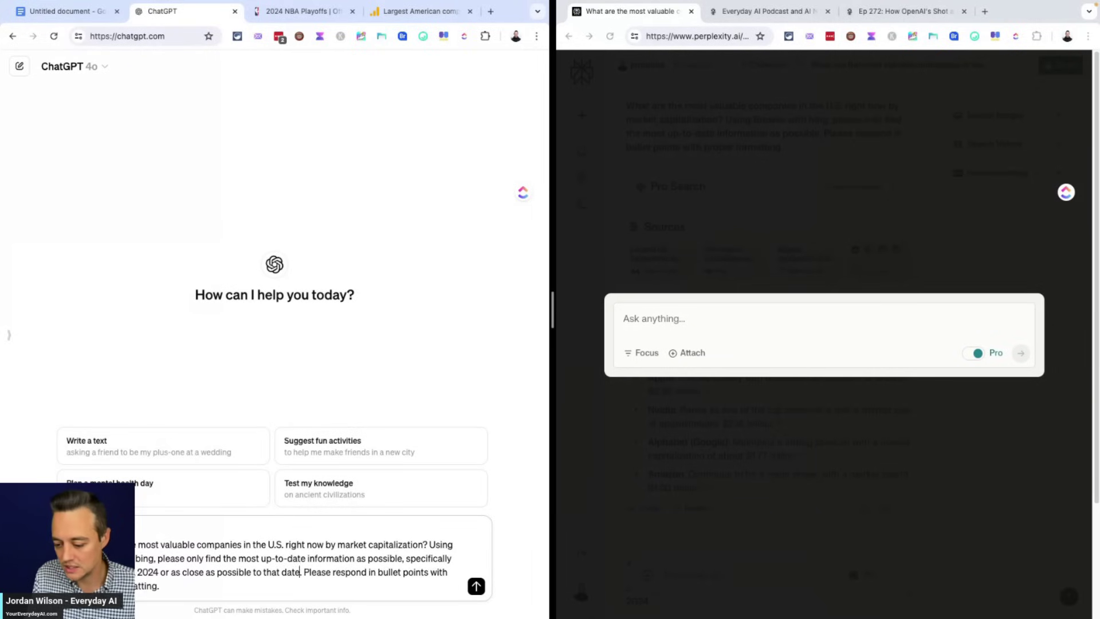
# Copy the revised prompt into Perplexity's question box and delete 'Using Browse with bing'
pyautogui.press('super+a')
pyautogui.press('super+c')
pyautogui.click(700, 321)
pyautogui.press('super+v')
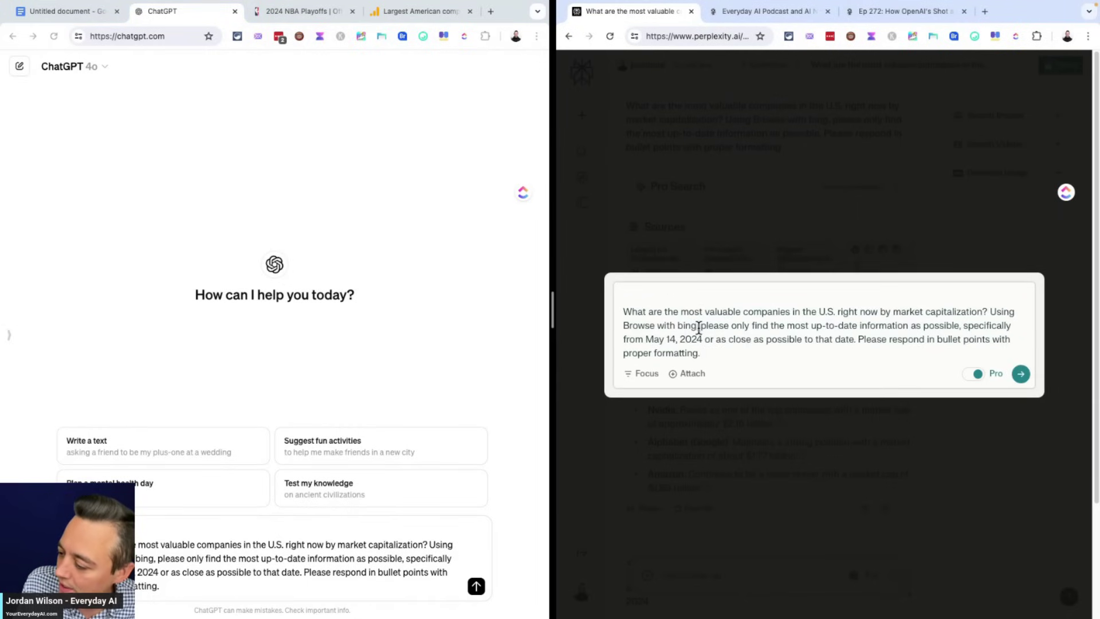
pyautogui.moveTo(699, 326); pyautogui.dragTo(994, 312)
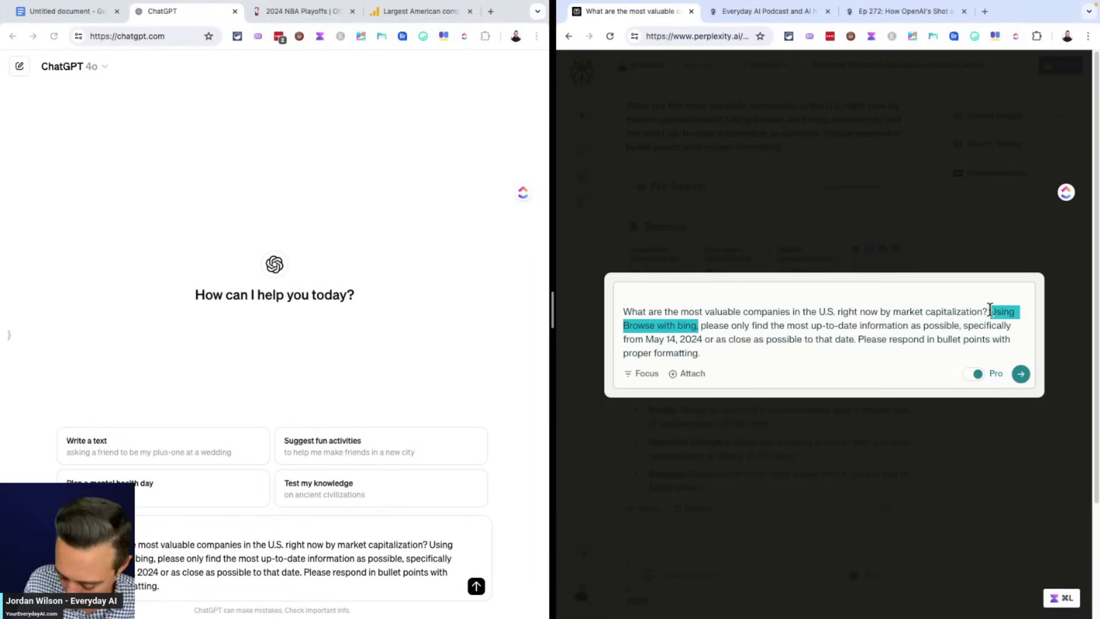
pyautogui.press('BackSpace')
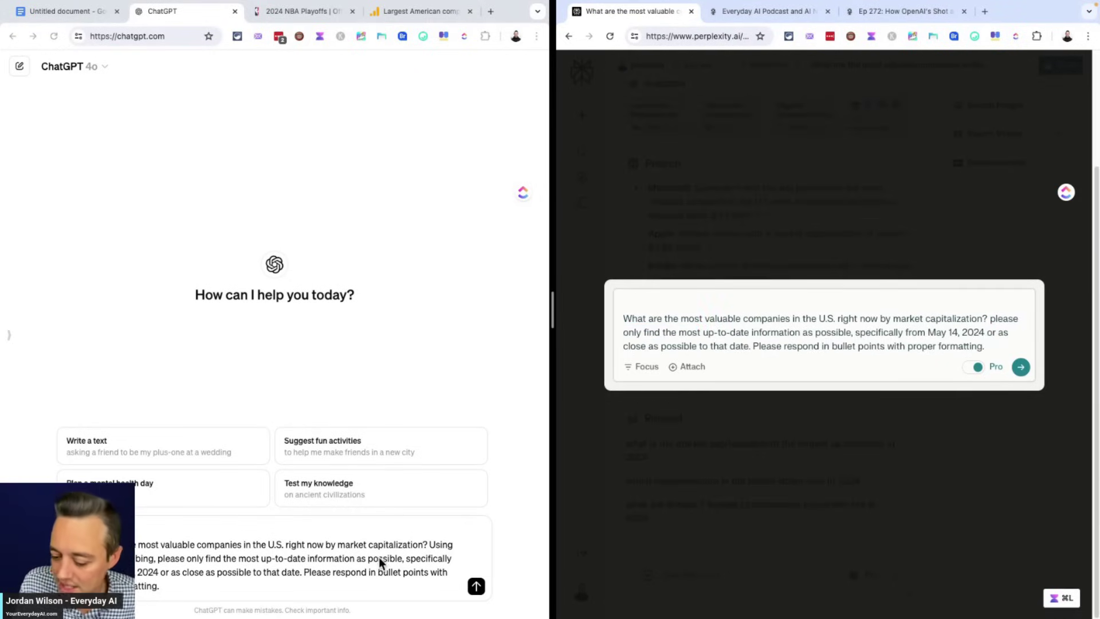
# Send the revised May 2024 market-cap prompt to ChatGPT
pyautogui.click(366, 572)
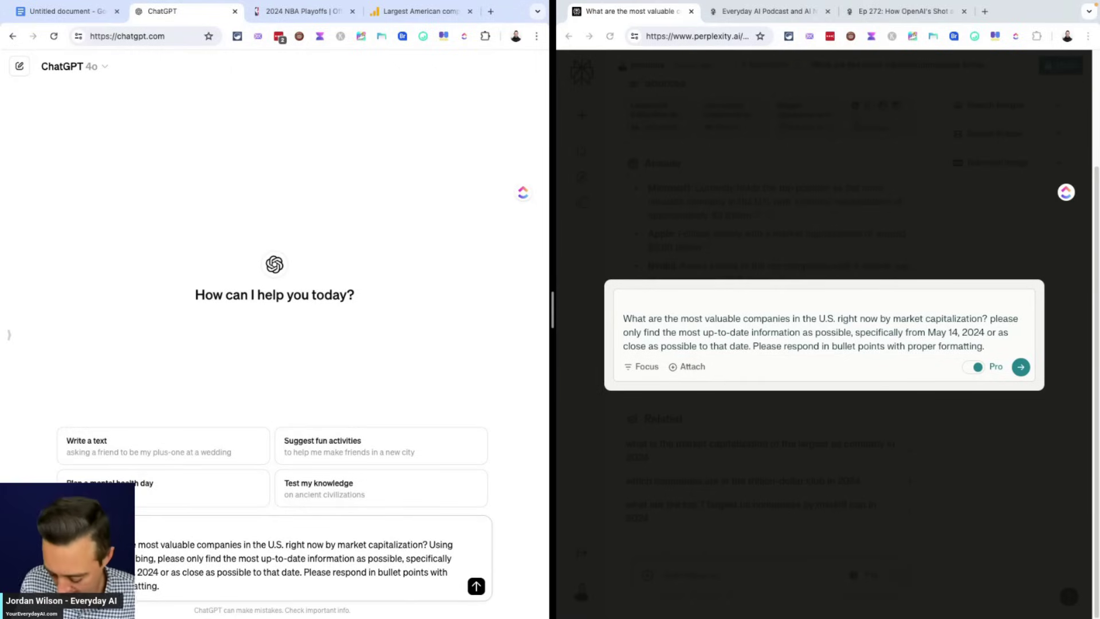
pyautogui.moveTo(189, 544); pyautogui.dragTo(202, 545)
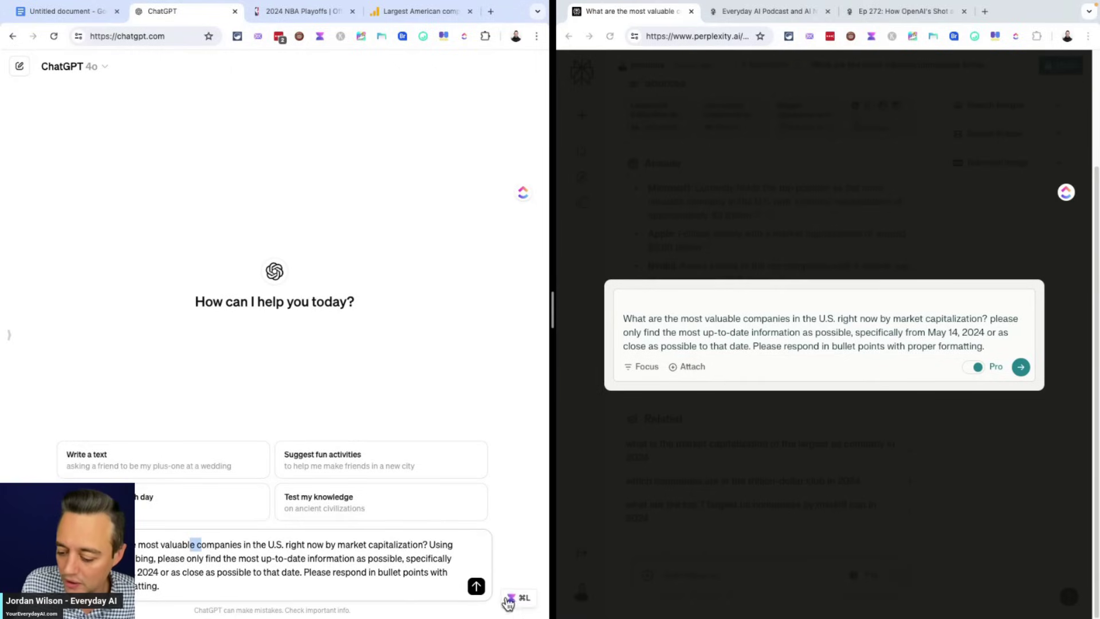
pyautogui.click(476, 588)
# Submit the May 2024 question in Perplexity and move CompaniesMarketCap into the right window
pyautogui.click(907, 327)
pyautogui.click(1020, 367)
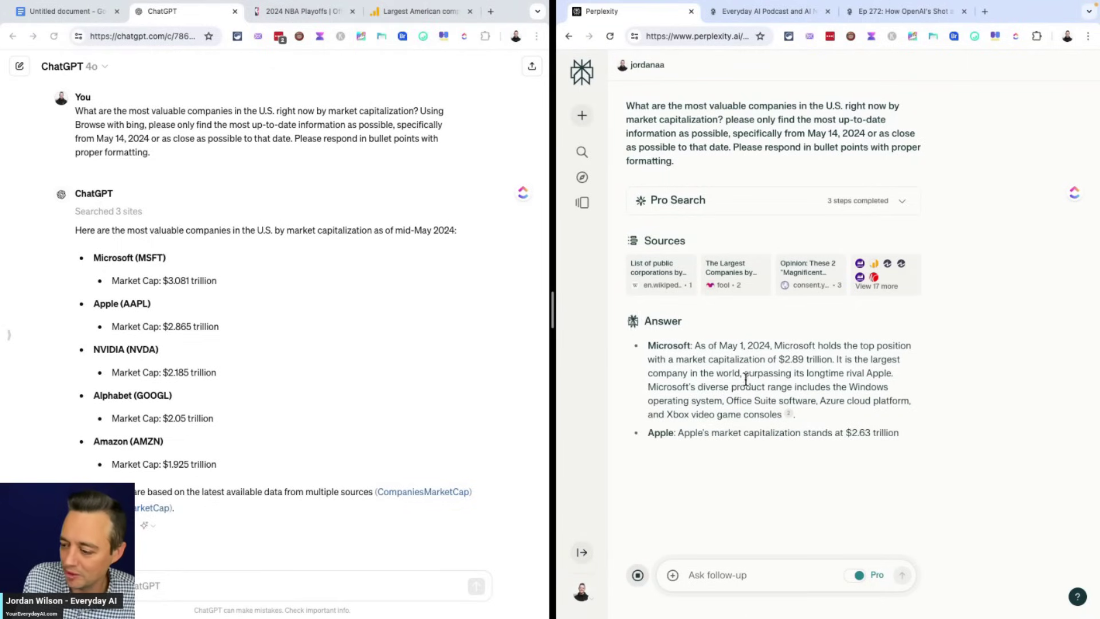
pyautogui.moveTo(428, 14); pyautogui.dragTo(673, 17)
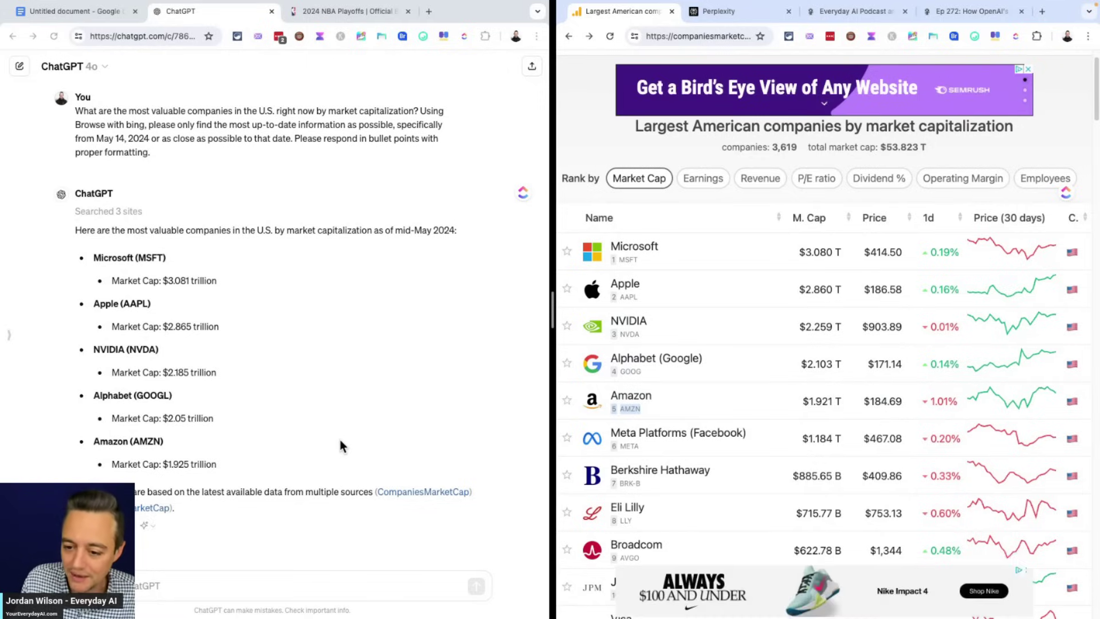
# Check ChatGPT's 'Searched 3 sites' sources, then move CompaniesMarketCap beside Perplexity's answer
pyautogui.click(152, 214)
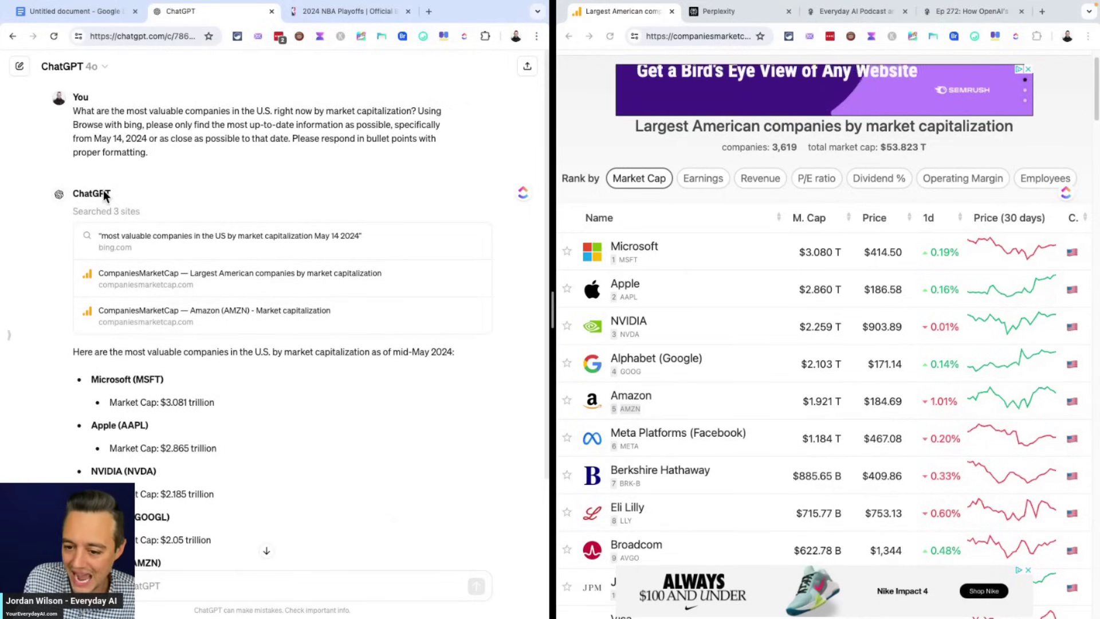
pyautogui.click(113, 220)
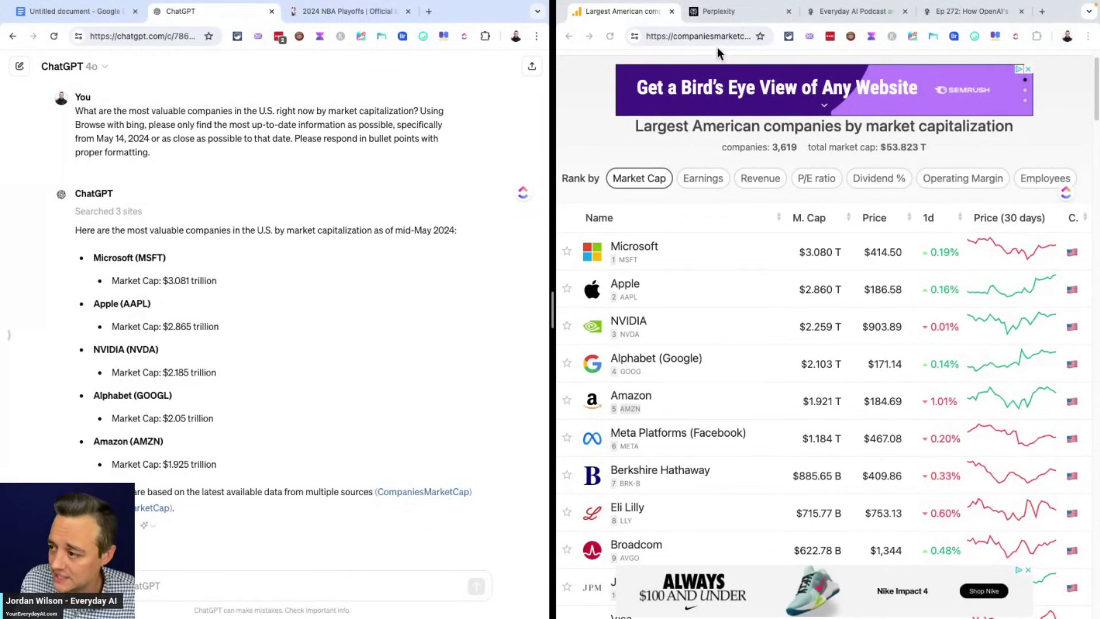
pyautogui.click(735, 11)
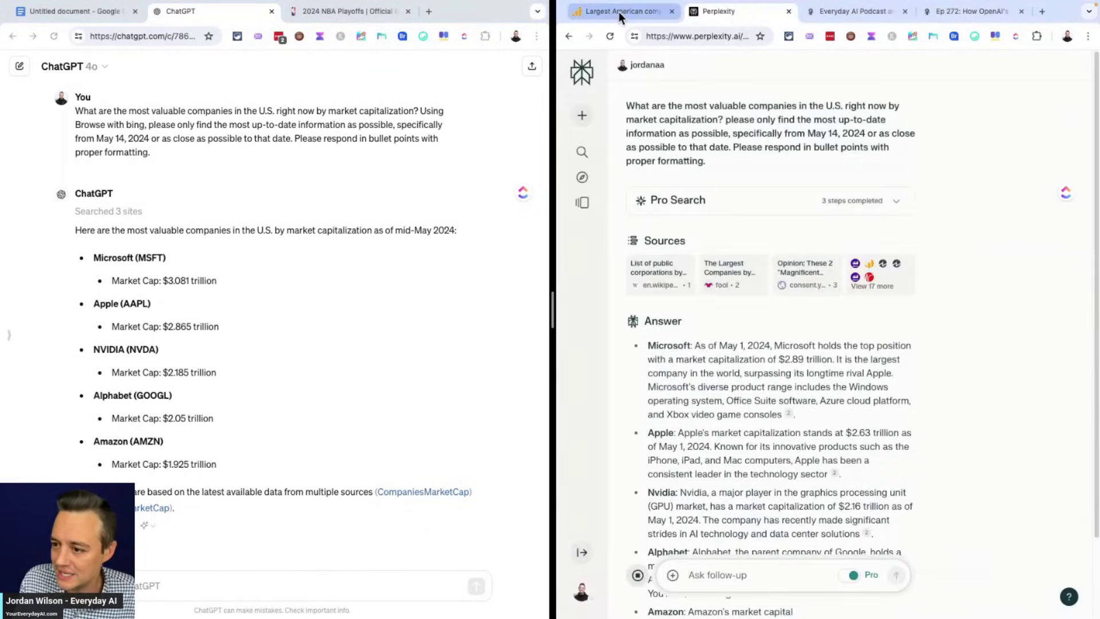
pyautogui.moveTo(619, 11); pyautogui.dragTo(430, 11)
pyautogui.scroll(-3, 743, 347)
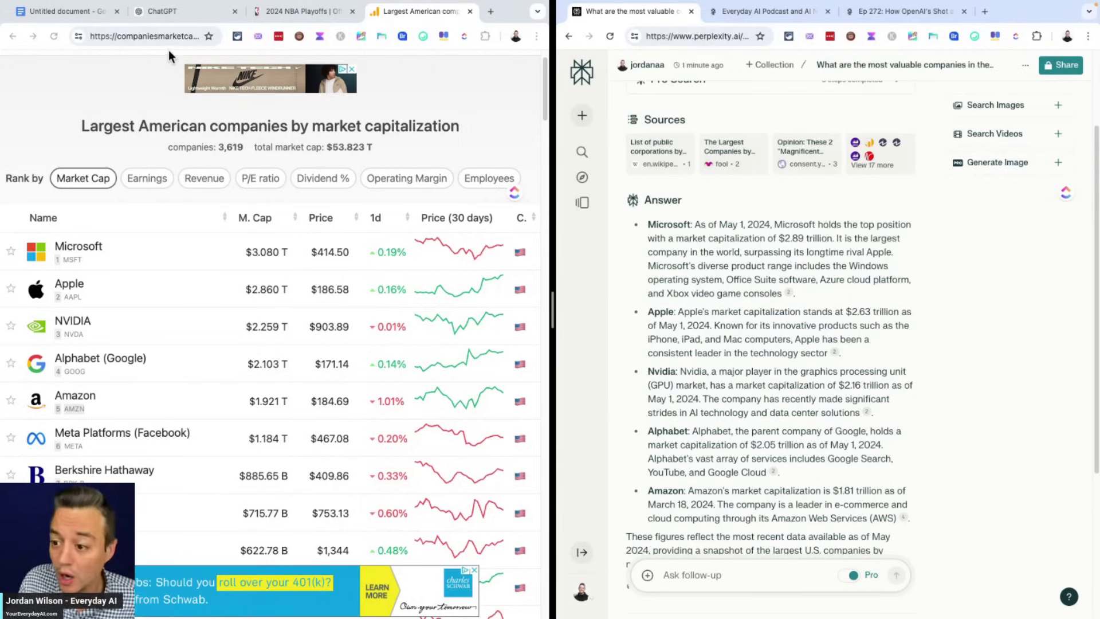
# Start a new Perplexity thread and a fresh ChatGPT chat
pyautogui.click(178, 18)
pyautogui.scroll(2, 641, 175)
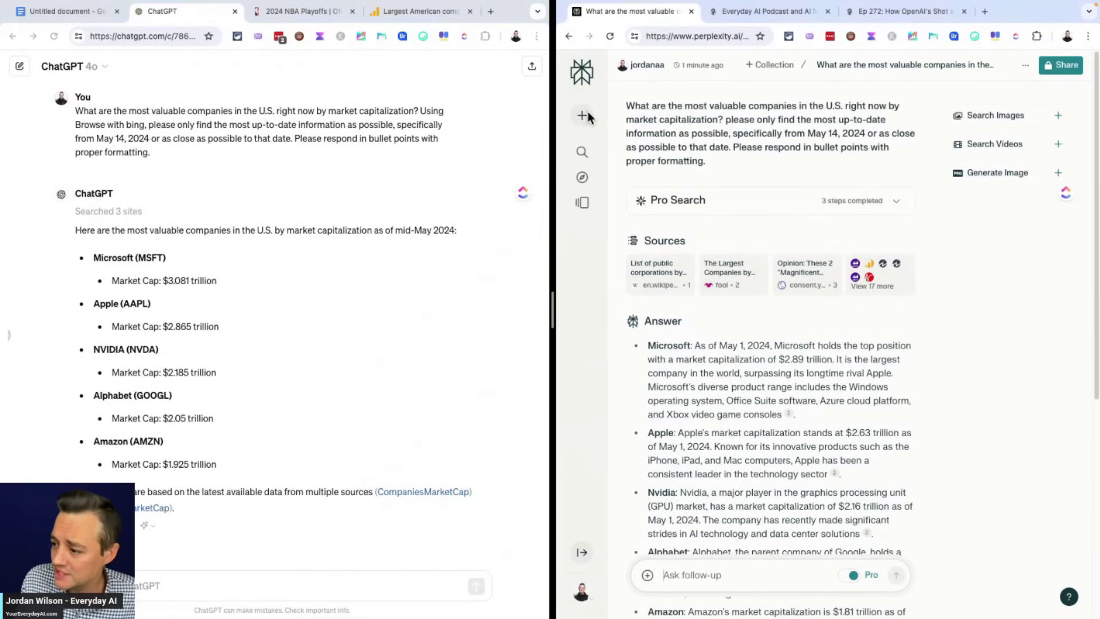
pyautogui.click(582, 118)
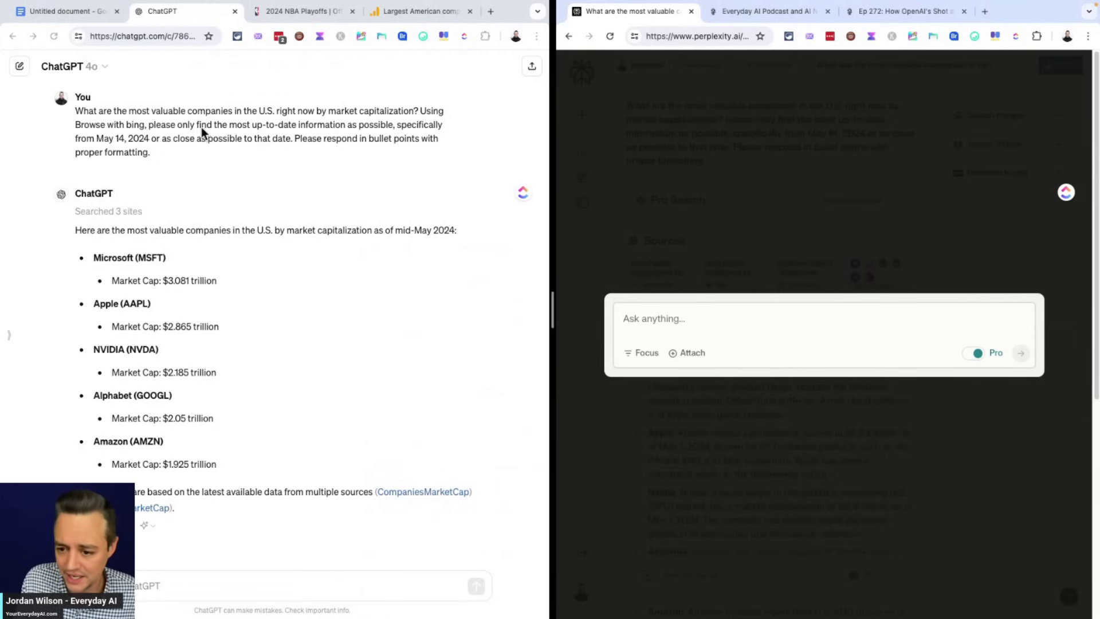
pyautogui.click(48, 69)
pyautogui.click(17, 67)
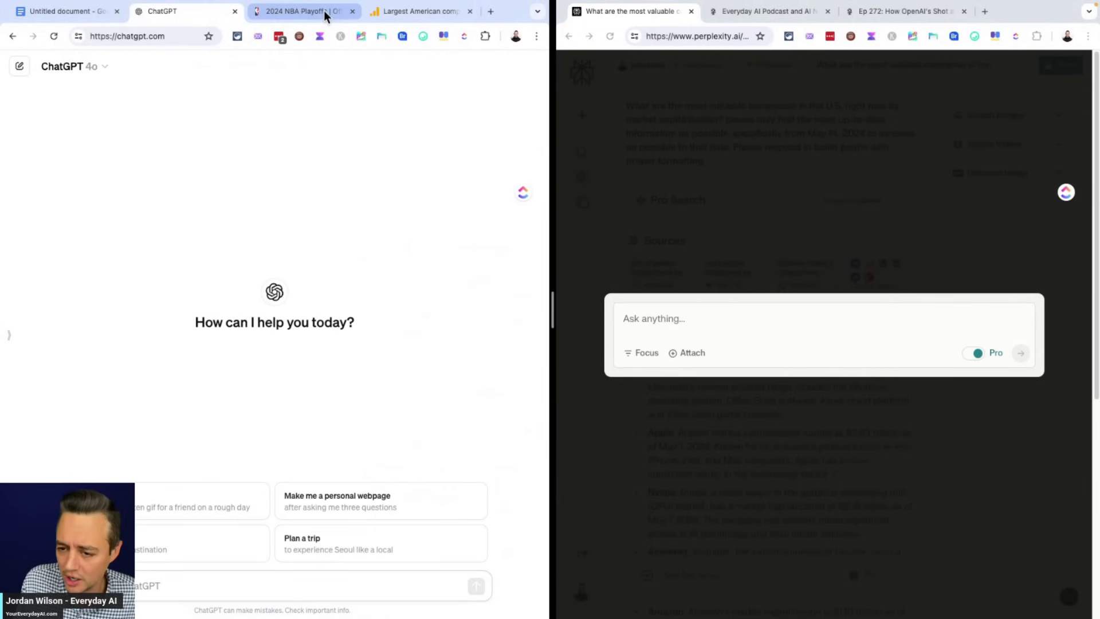
# Copy the NBA finals prompt from the document into the new ChatGPT chat
pyautogui.click(86, 11)
pyautogui.click(254, 440)
pyautogui.tripleClick(401, 430)
pyautogui.hotkey('ctrl', 'c')
pyautogui.click(218, 11)
pyautogui.click(248, 579)
pyautogui.hotkey('ctrl', 'v')
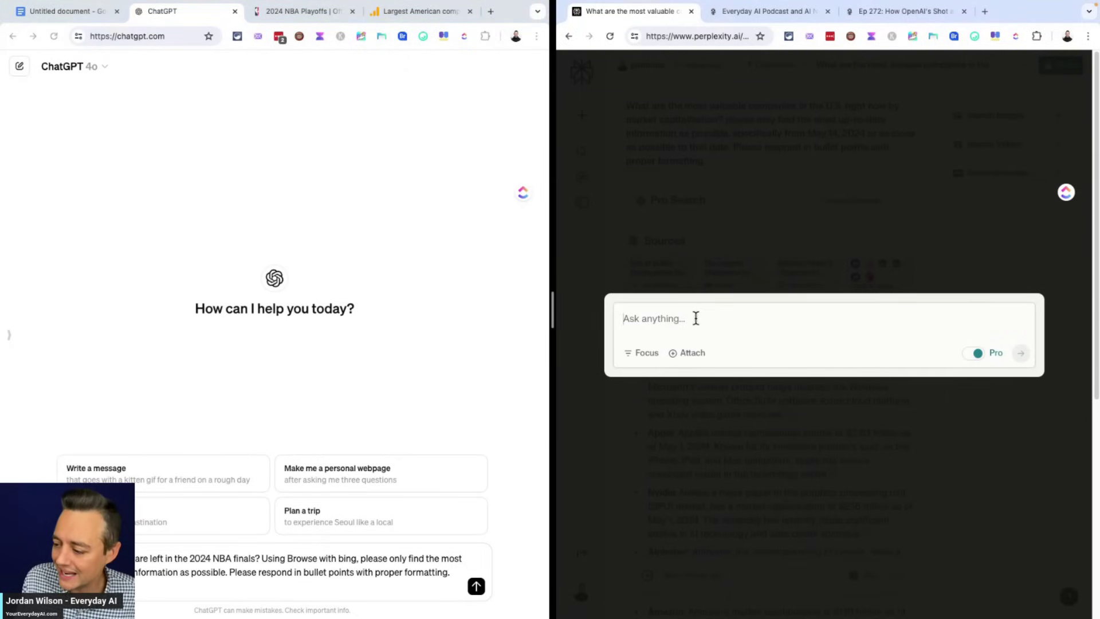
# Paste the NBA prompt into Perplexity without 'Using Browse with bing', and send both prompts
pyautogui.click(696, 317)
pyautogui.hotkey('ctrl', 'v')
pyautogui.scroll(1, 816, 334)
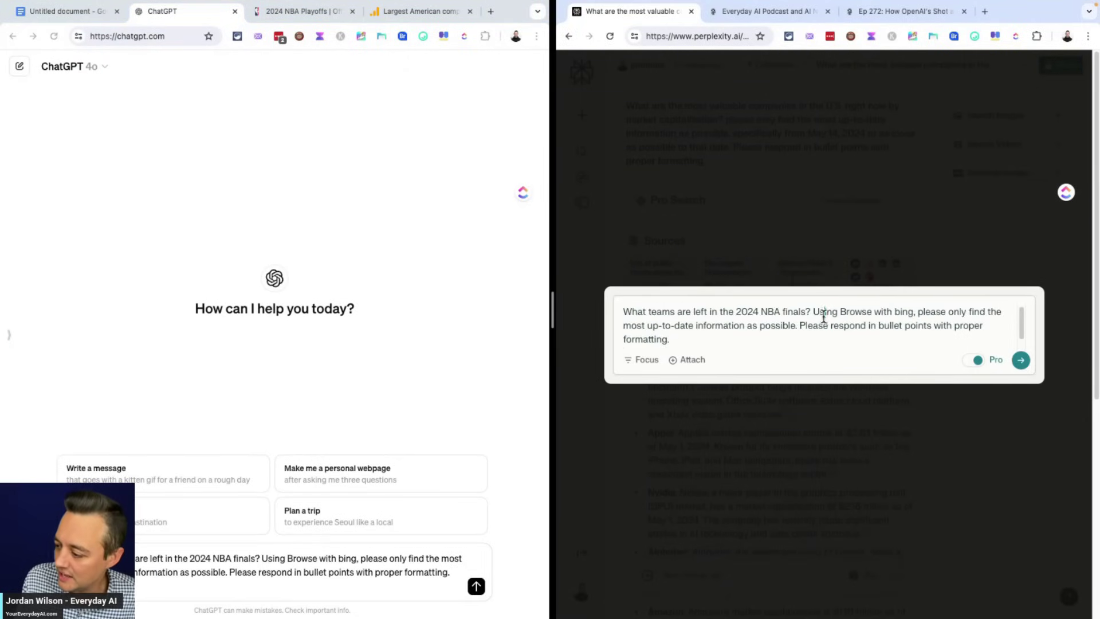
pyautogui.moveTo(814, 313); pyautogui.dragTo(920, 317)
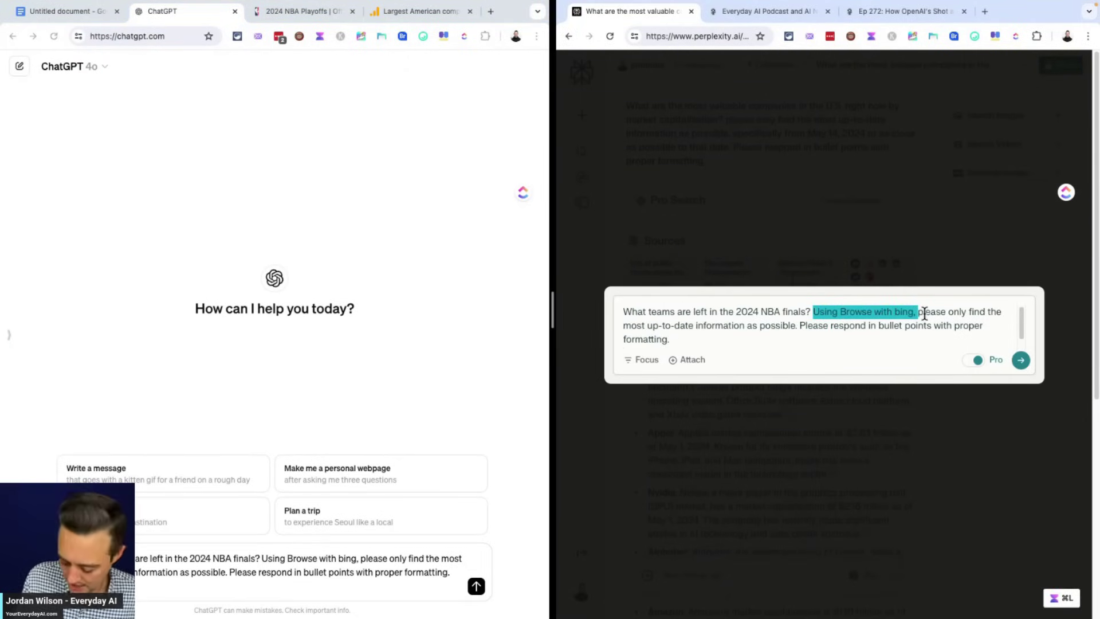
pyautogui.press('BackSpace')
pyautogui.click(906, 328)
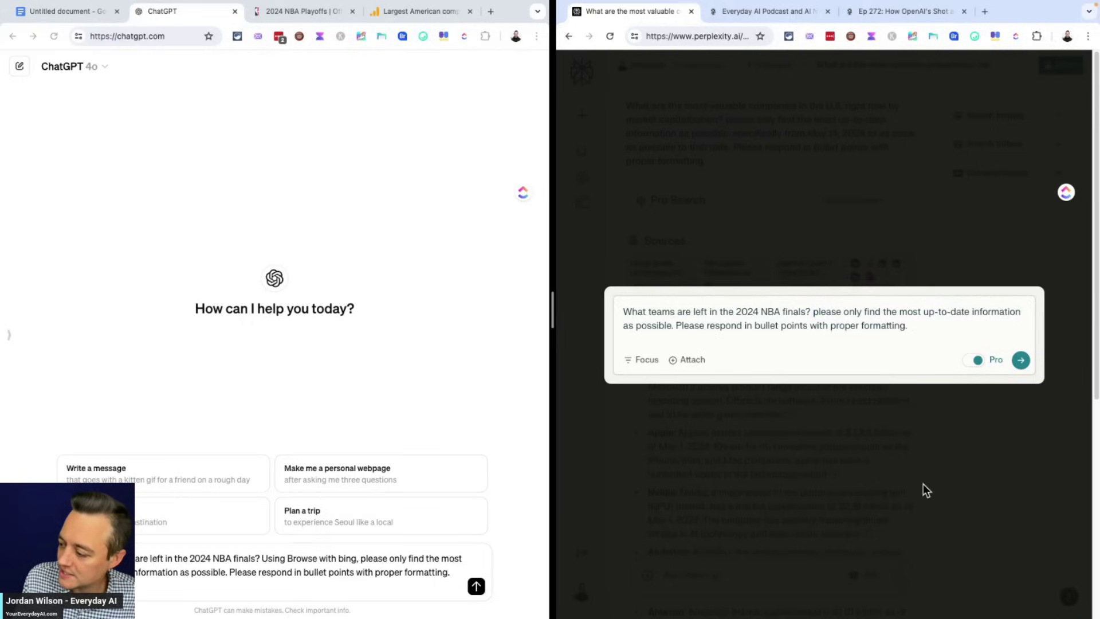
pyautogui.click(1022, 361)
pyautogui.click(476, 587)
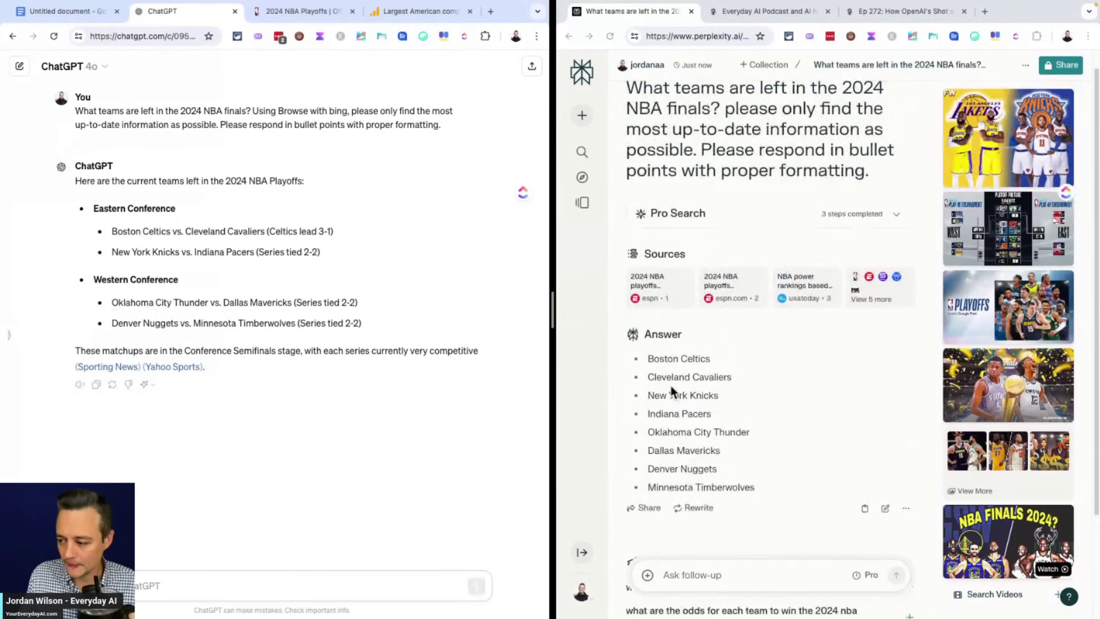
pyautogui.scroll(-2, 672, 387)
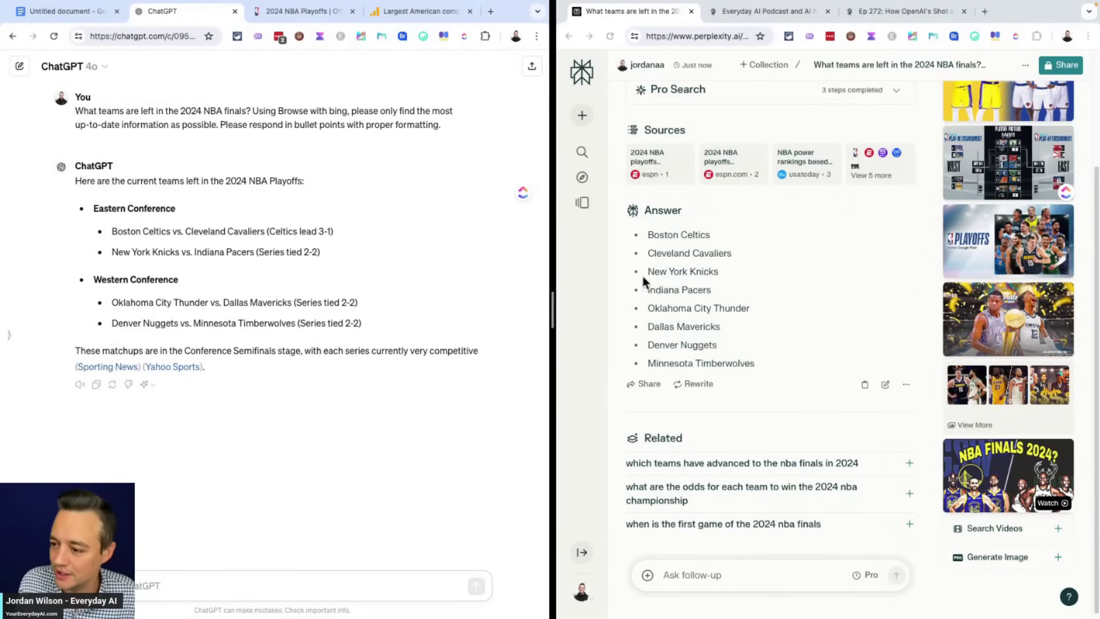
pyautogui.click(308, 12)
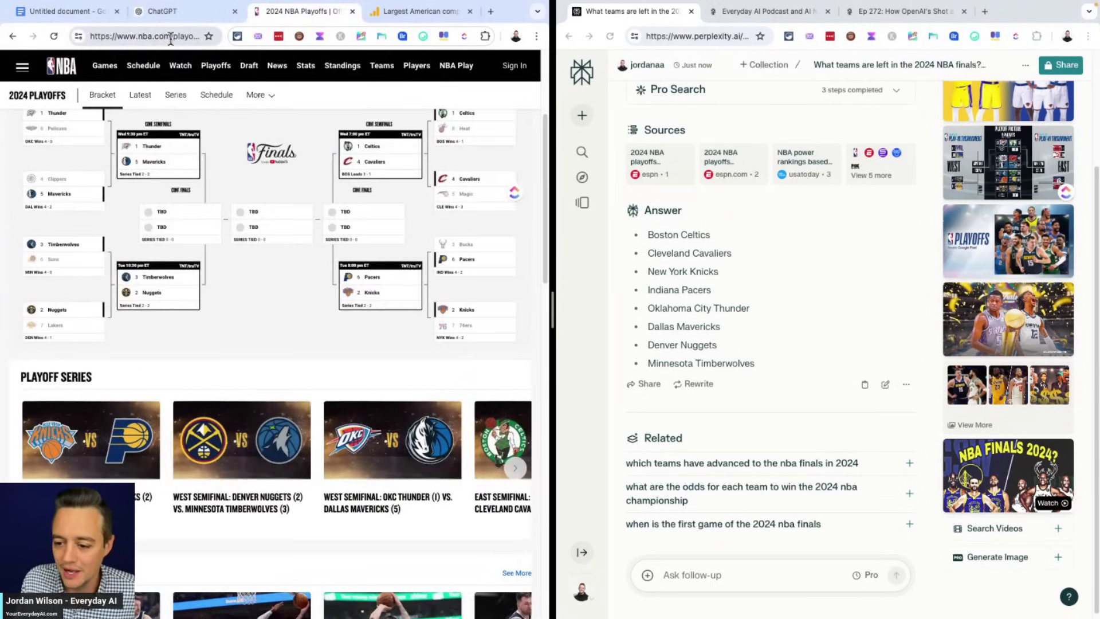
pyautogui.scroll(3, 247, 159)
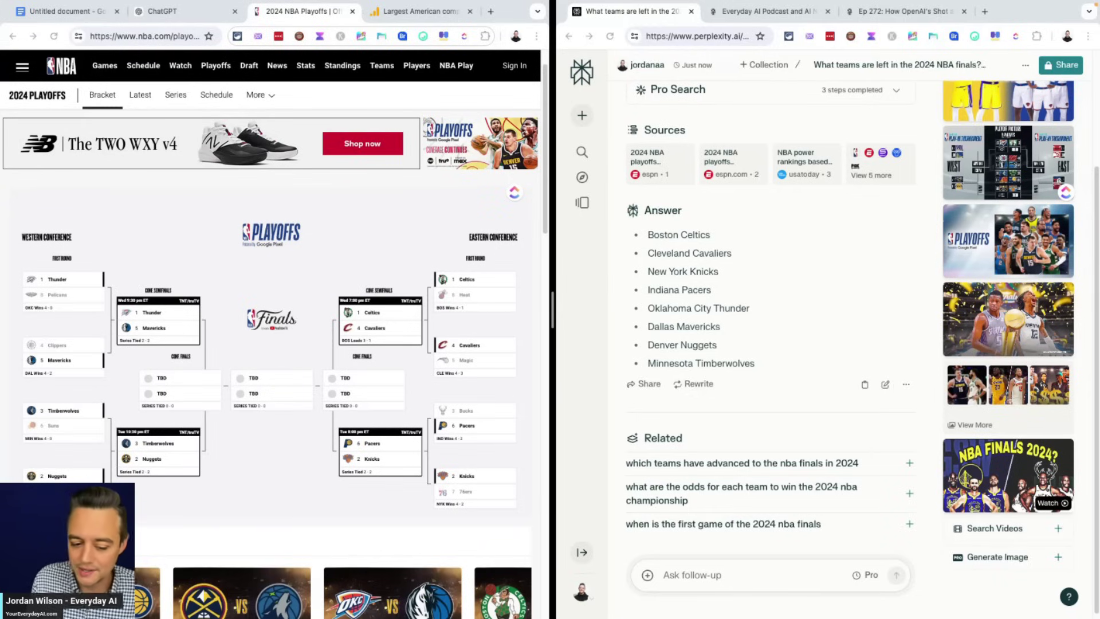
pyautogui.click(196, 18)
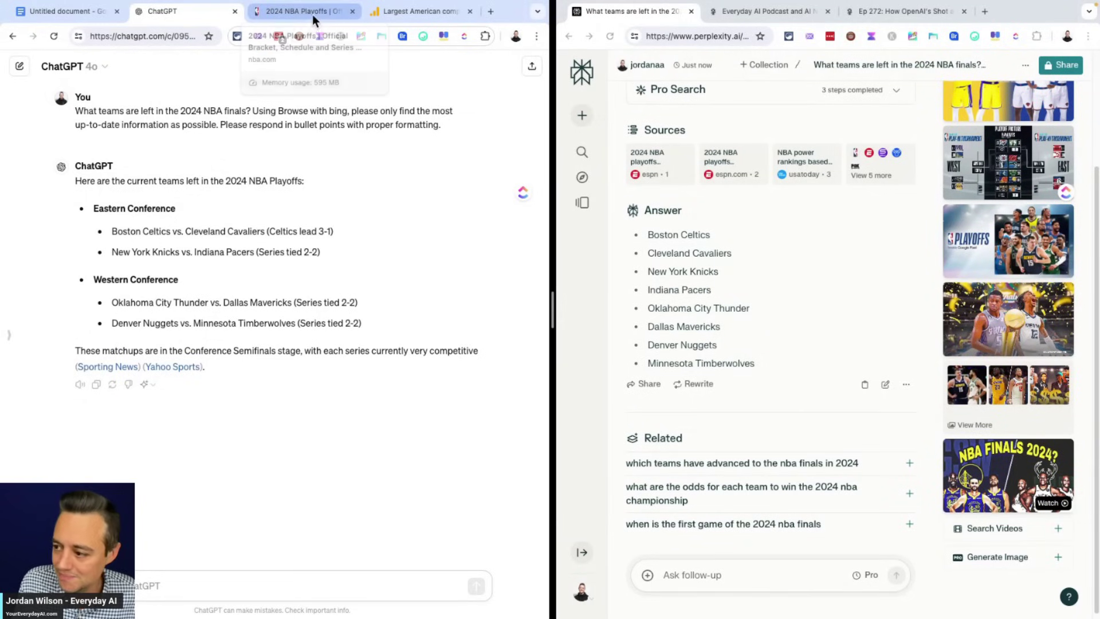
# Move the NBA Playoffs page into the right window and widen it beside ChatGPT
pyautogui.moveTo(311, 14); pyautogui.dragTo(616, 13)
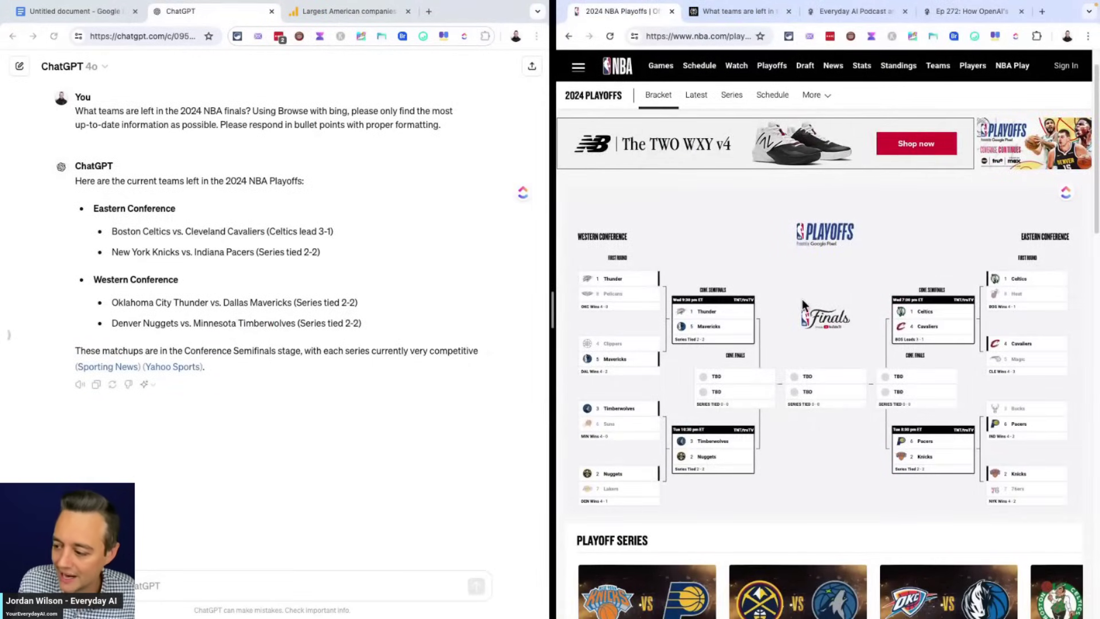
pyautogui.scroll(-1, 800, 308)
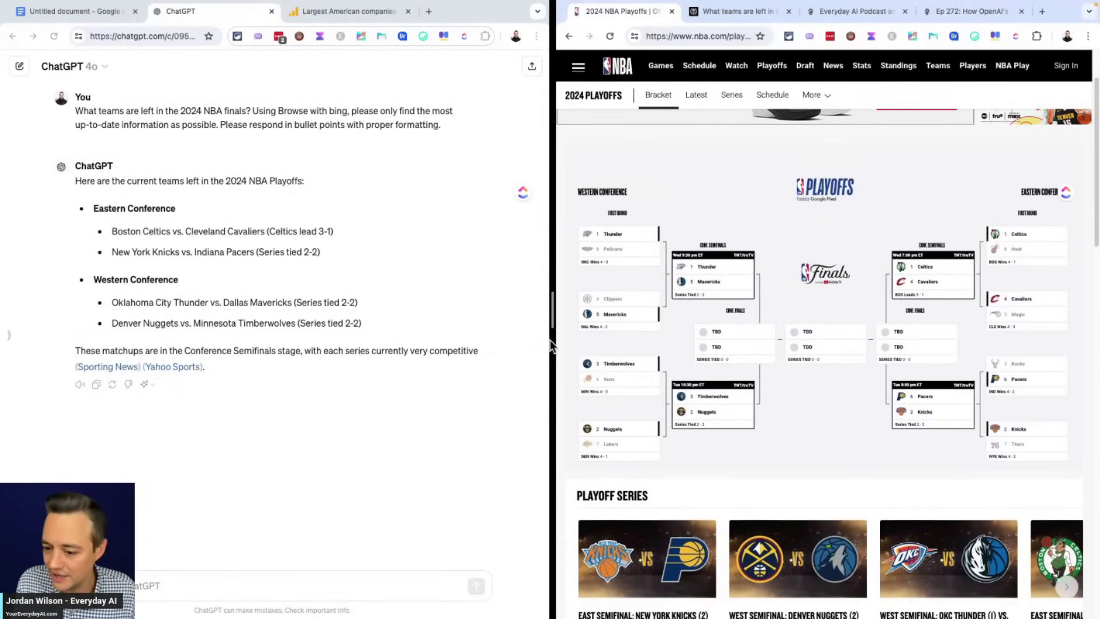
pyautogui.moveTo(553, 338); pyautogui.dragTo(320, 343)
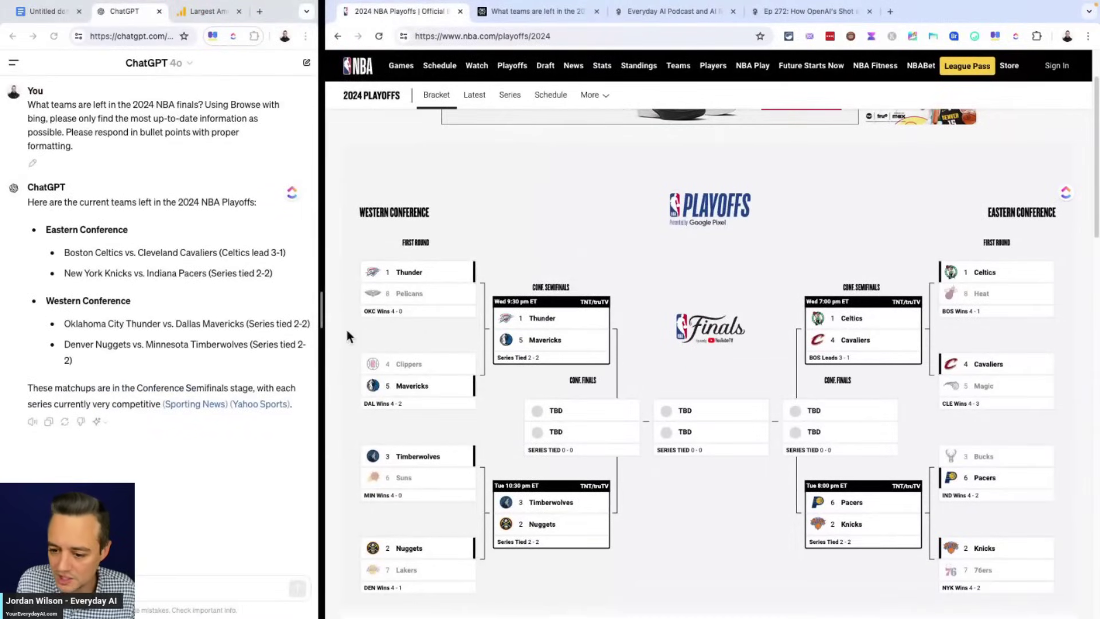
# Highlight ChatGPT's four matchups, Celtics-Cavaliers through Nuggets-Timberwolves, then bring back Perplexity's answer
pyautogui.doubleClick(229, 252)
pyautogui.tripleClick(229, 253)
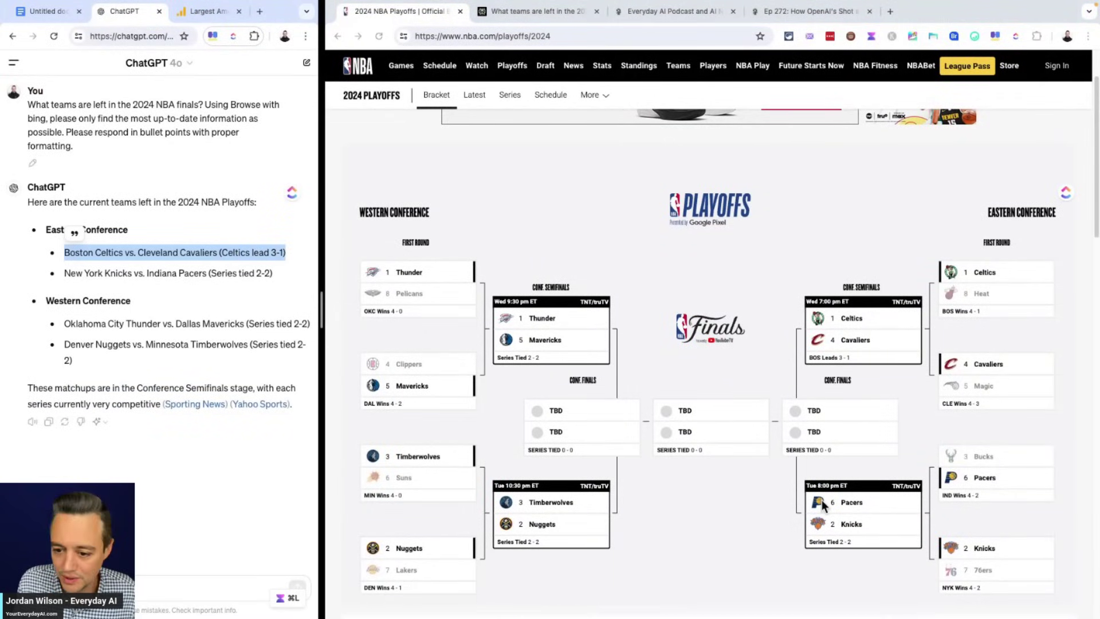
pyautogui.tripleClick(162, 273)
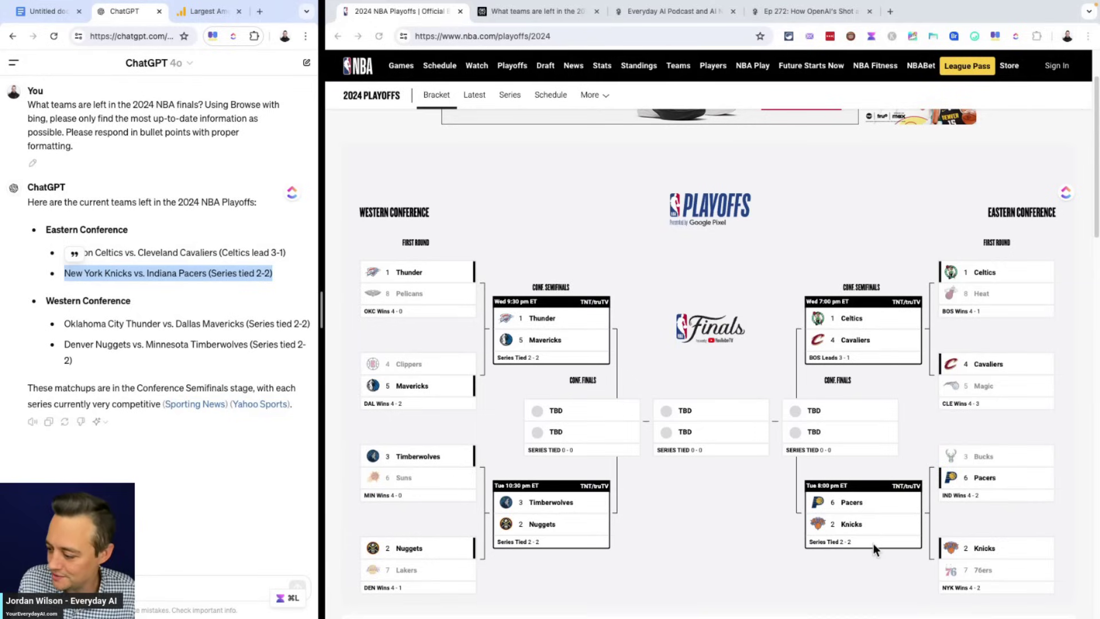
pyautogui.click(147, 324)
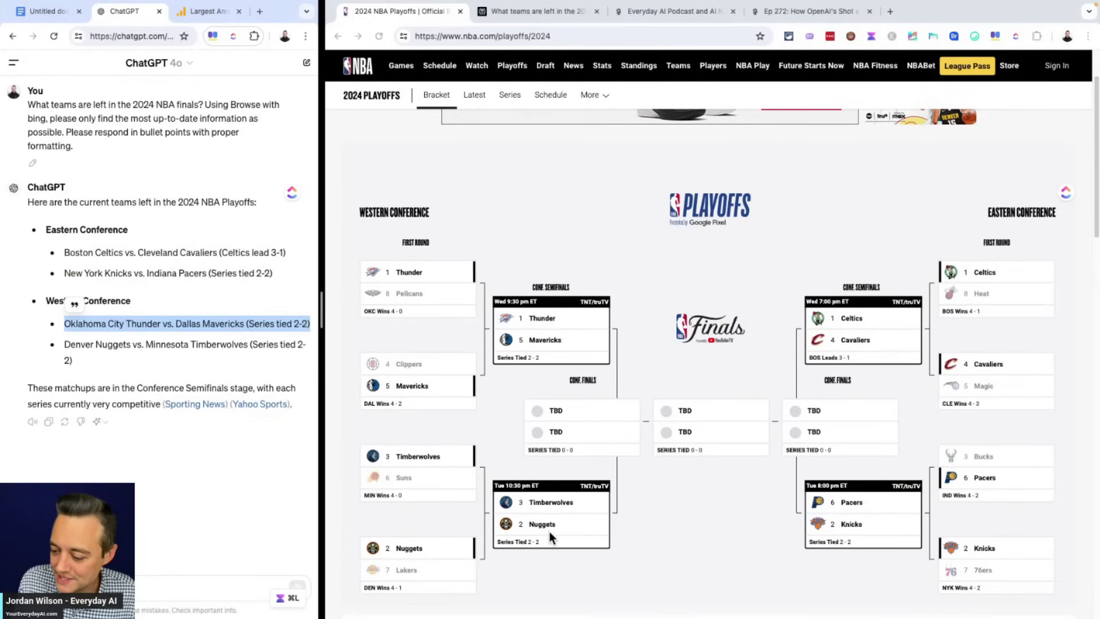
pyautogui.doubleClick(185, 345)
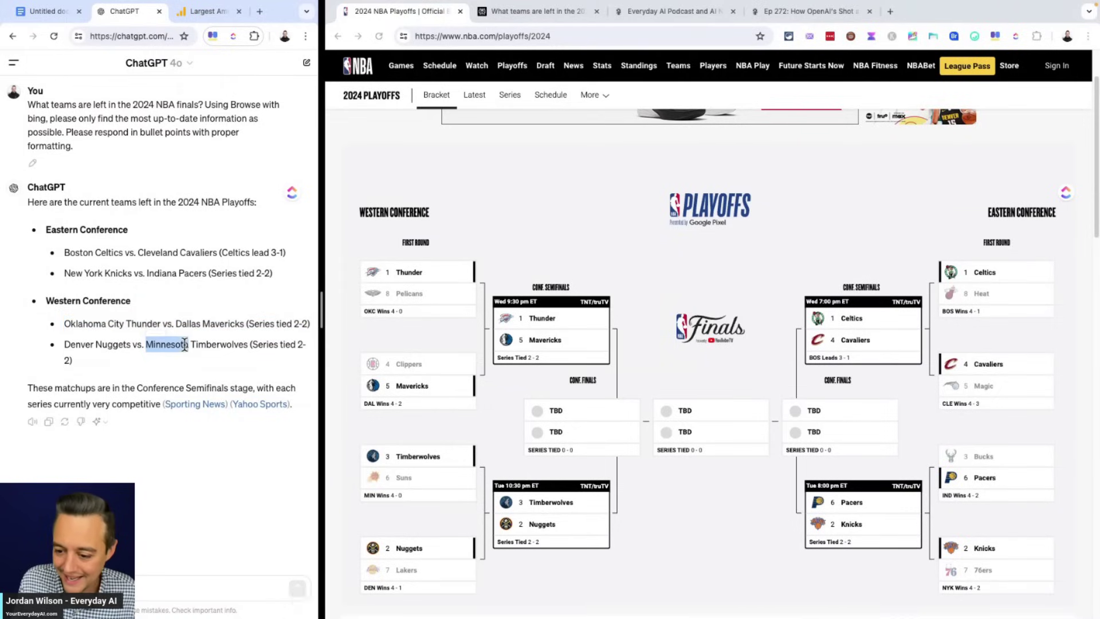
pyautogui.tripleClick(184, 345)
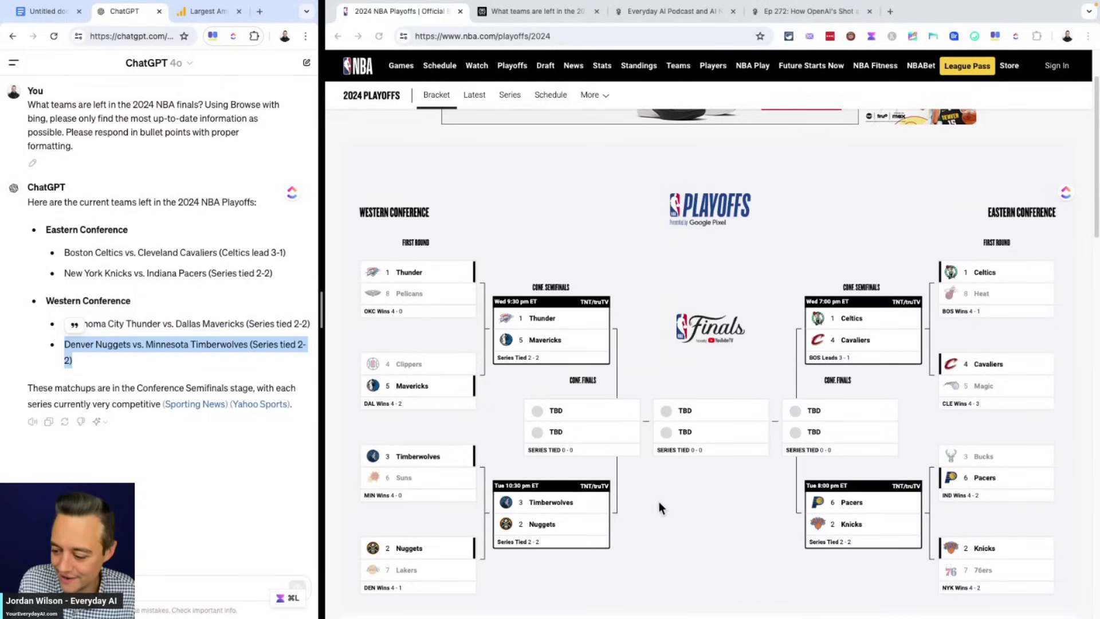
pyautogui.click(502, 21)
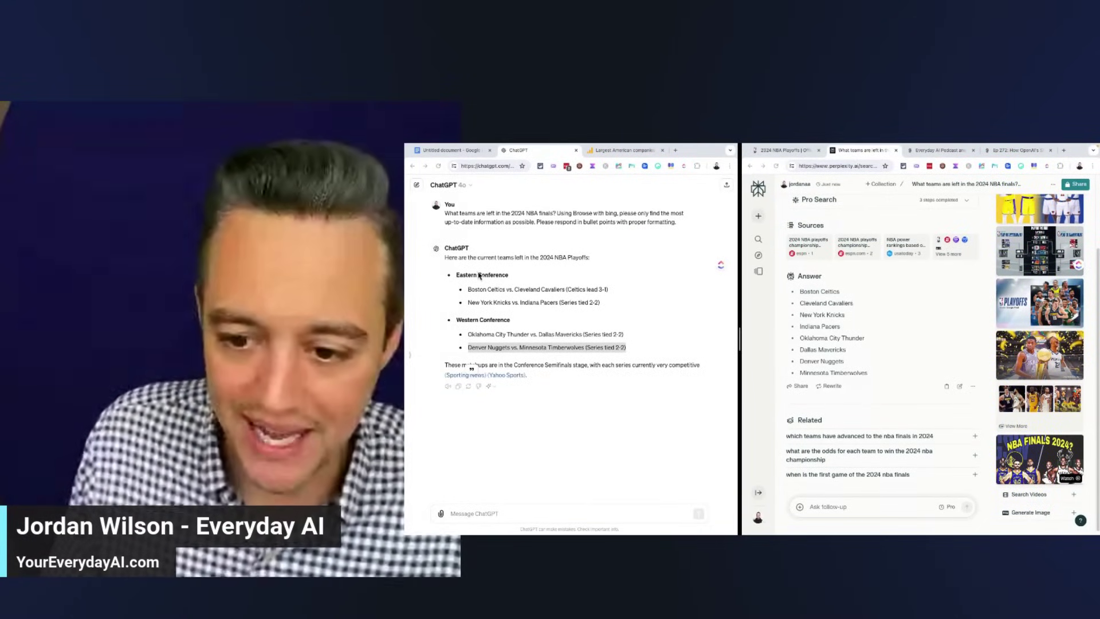
# Look over ChatGPT's model list, then show the Everyday AI podcast site in a widened right window
pyautogui.hotkey('alt', 'Tab')
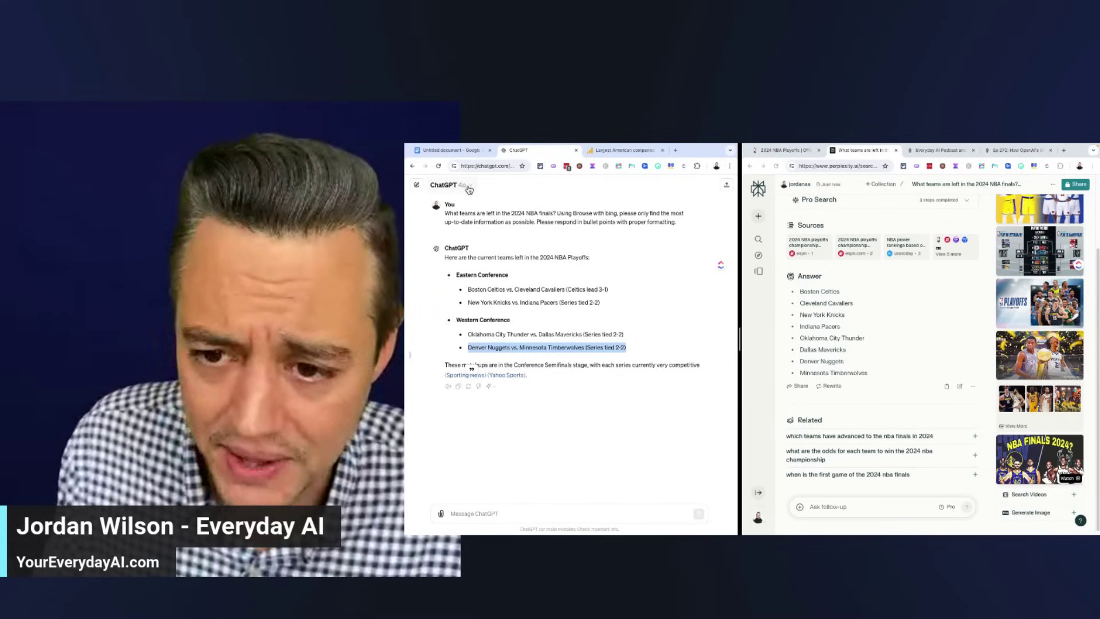
pyautogui.click(467, 186)
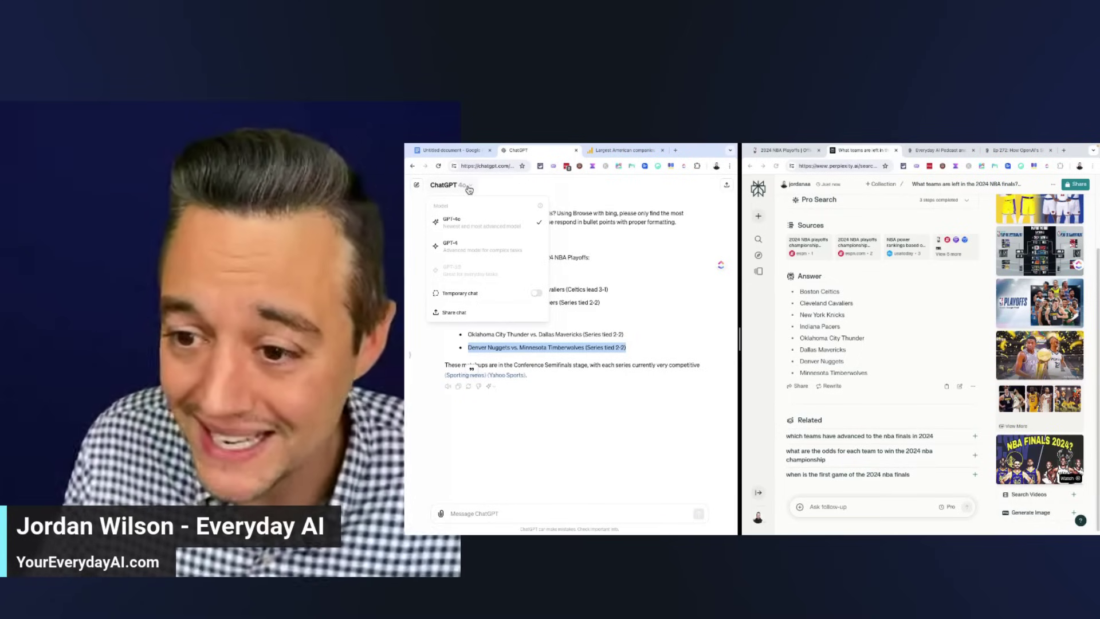
pyautogui.click(617, 223)
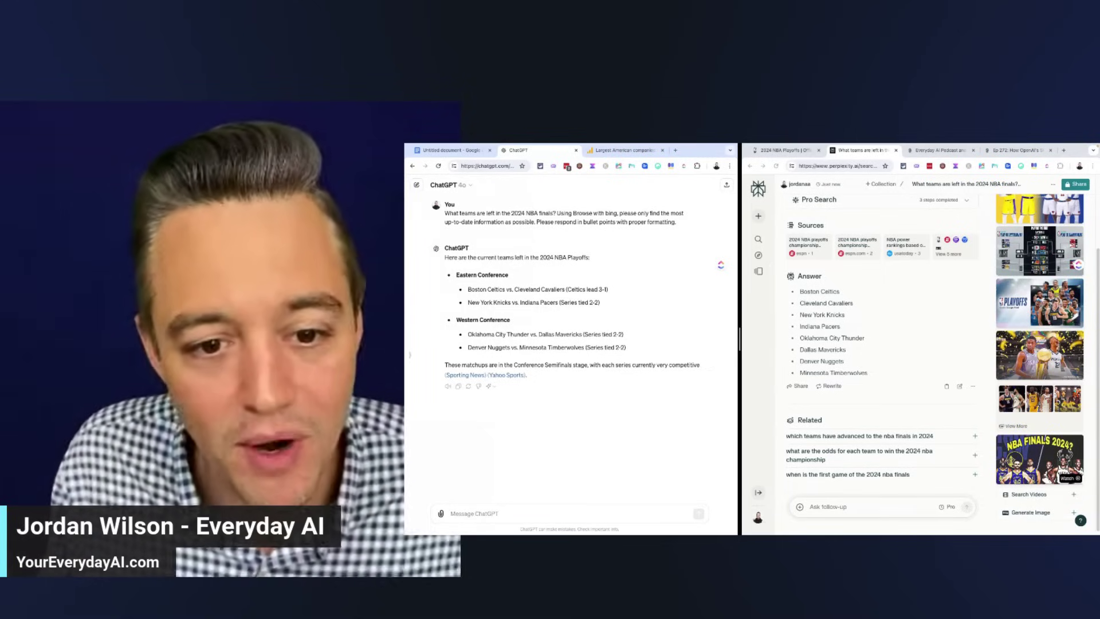
pyautogui.click(940, 150)
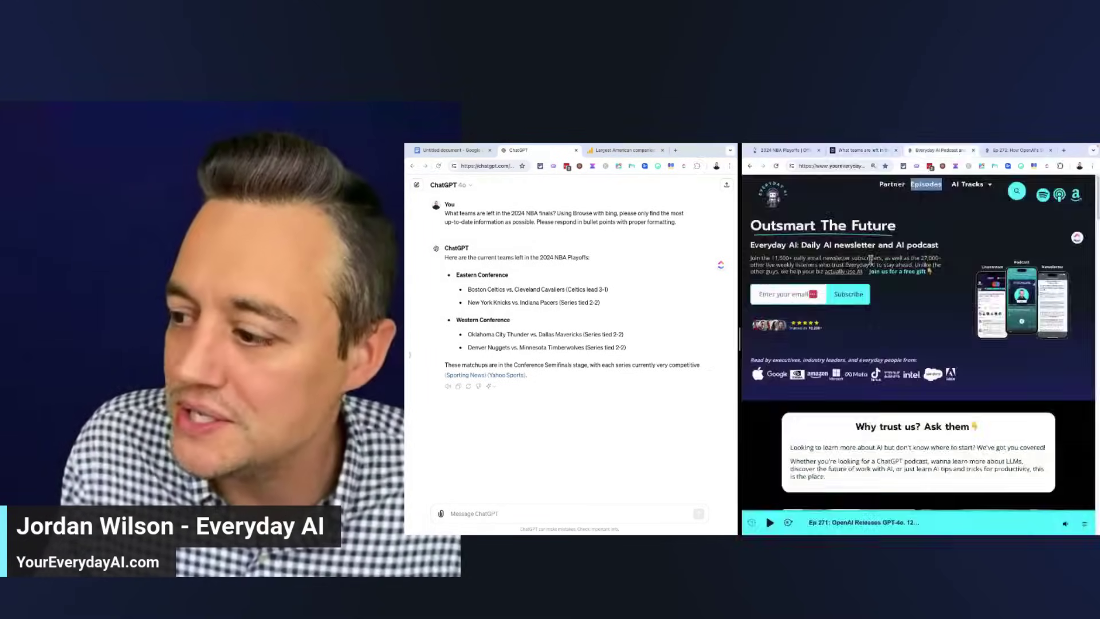
pyautogui.moveTo(740, 314); pyautogui.dragTo(595, 318)
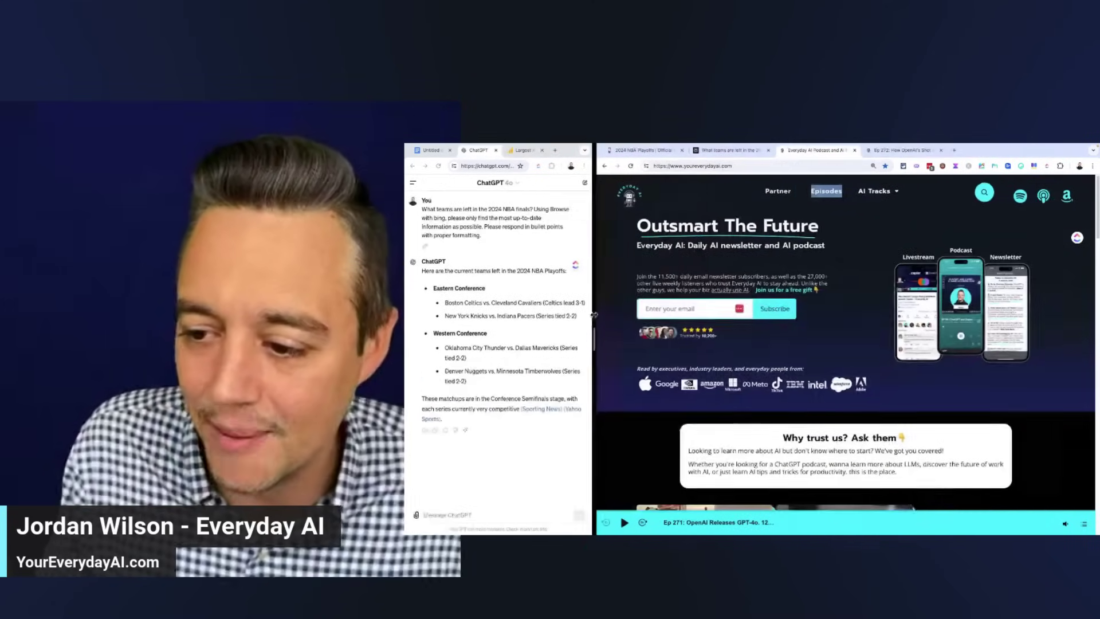